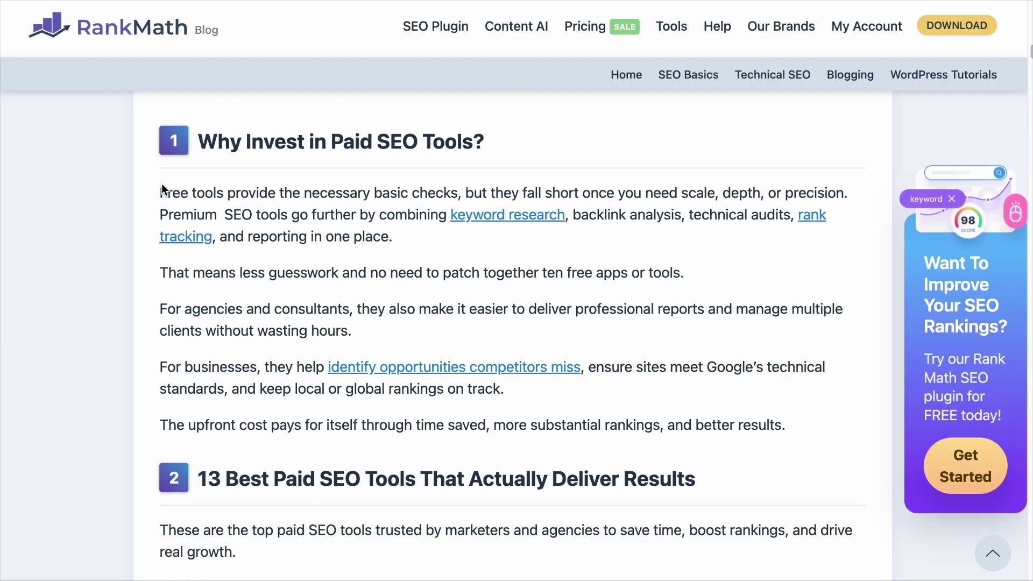
Read the article's case for paid SEO tools and its entries on Rank Math SEO, Content AI and Semrush, including features.
drag(161, 188, 405, 237)
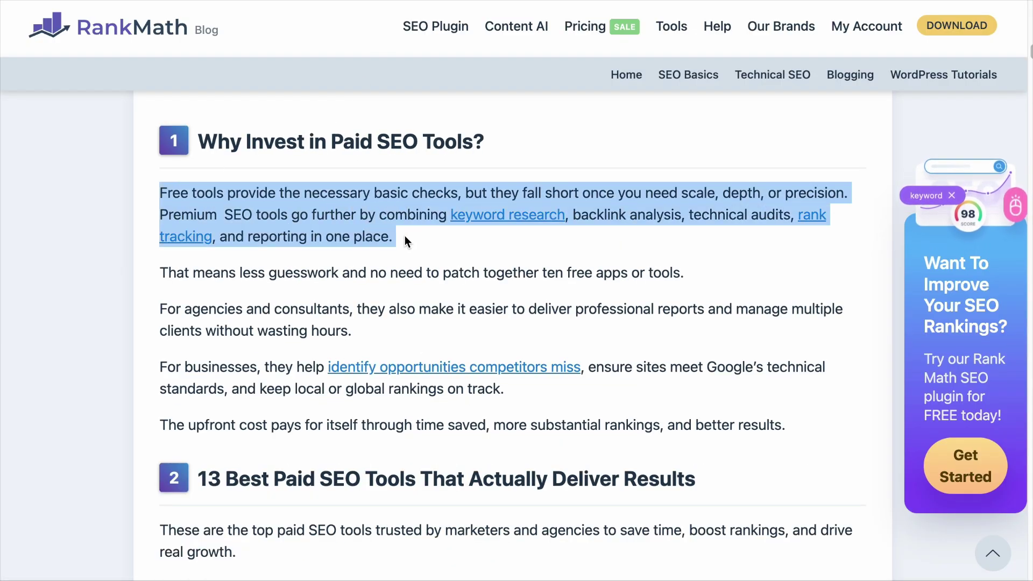
scroll(287, 292, down, 6)
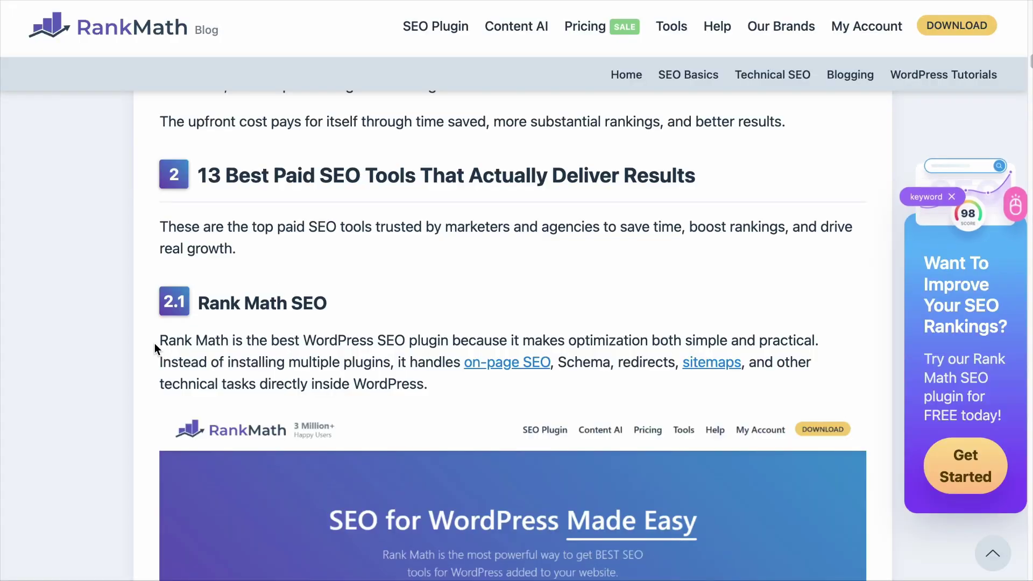
drag(156, 348, 444, 396)
scroll(444, 397, down, 10)
drag(161, 246, 325, 292)
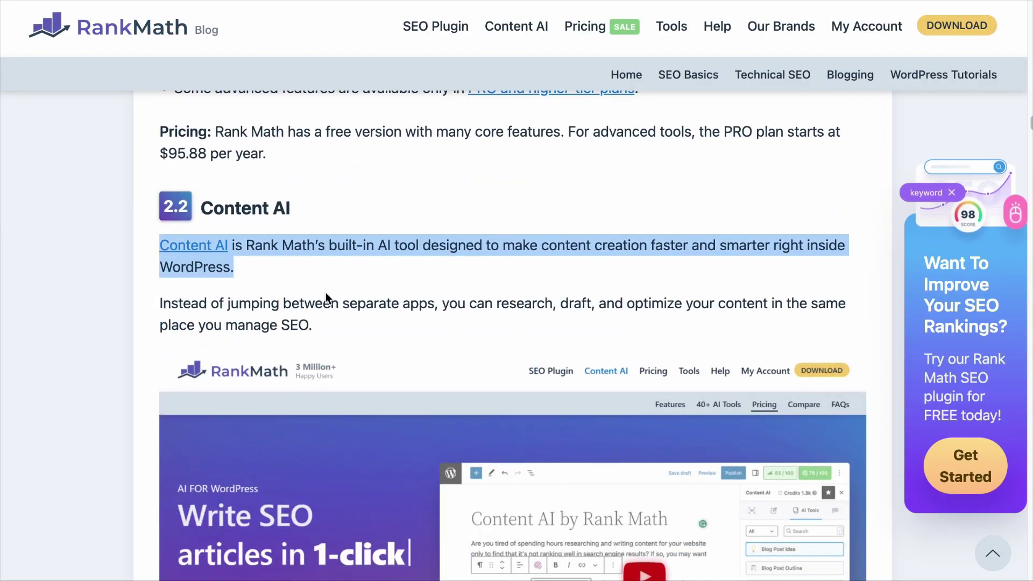
scroll(324, 292, down, 15)
drag(153, 163, 673, 192)
scroll(667, 226, down, 4)
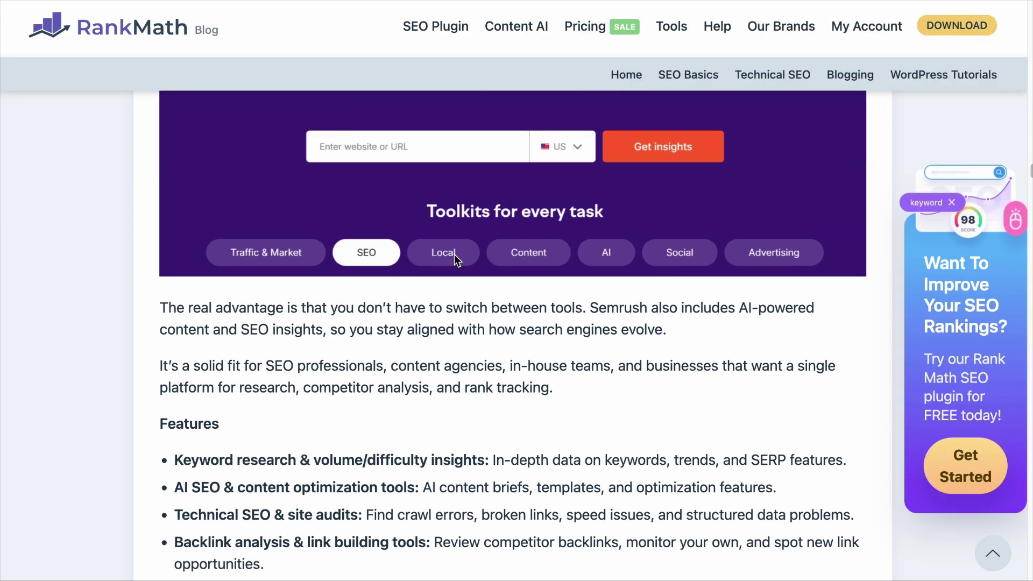
drag(147, 311, 737, 565)
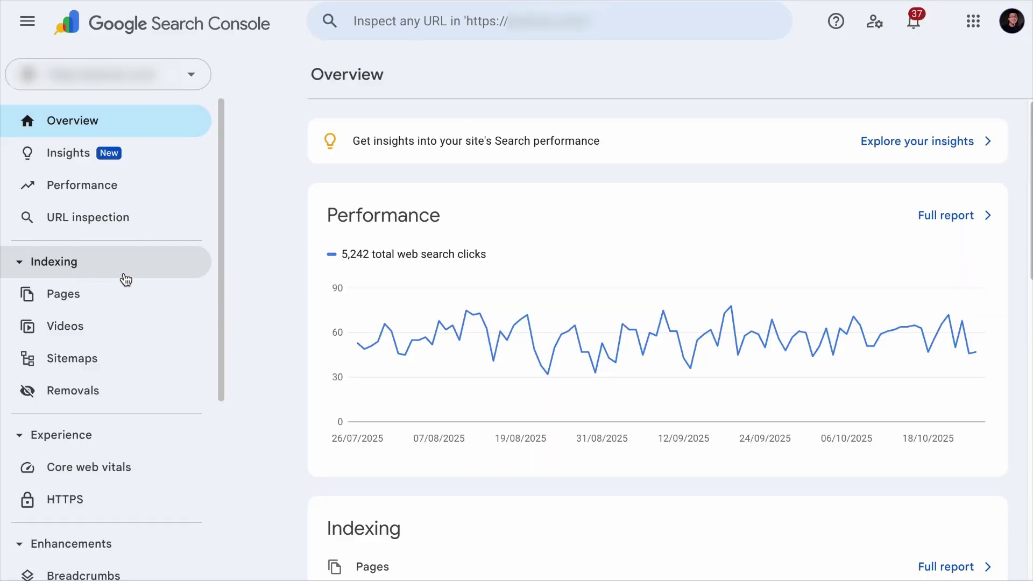
In Google Search Console, open the indexed pages list from the page indexing report and sort its examples by oldest crawl date.
click(83, 305)
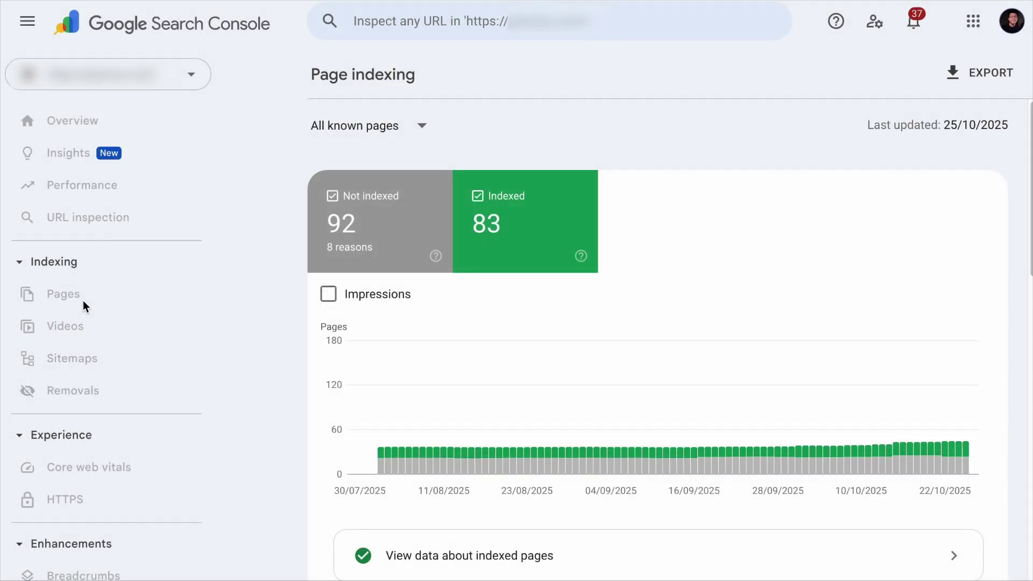
scroll(500, 414, down, 2)
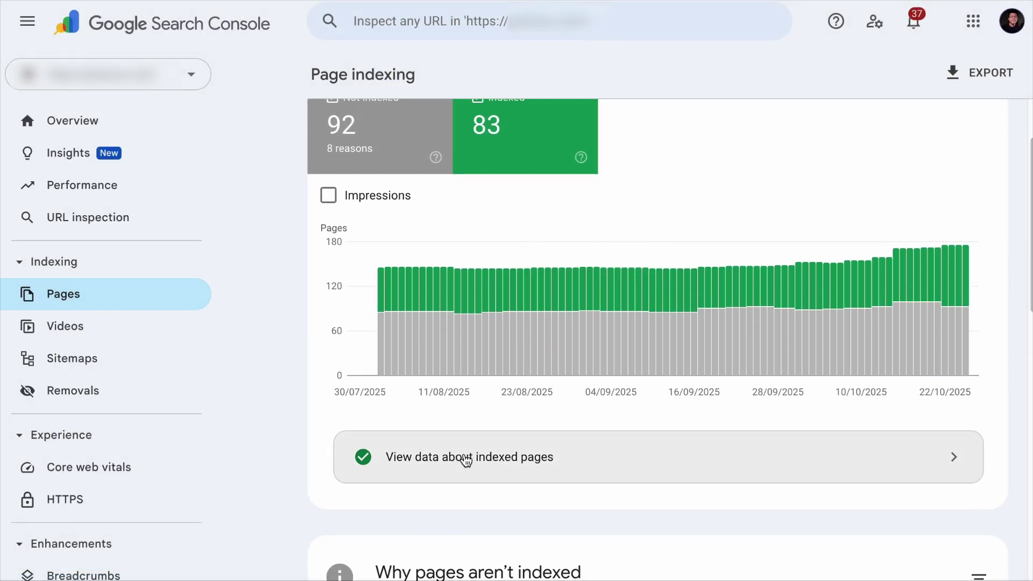
click(488, 473)
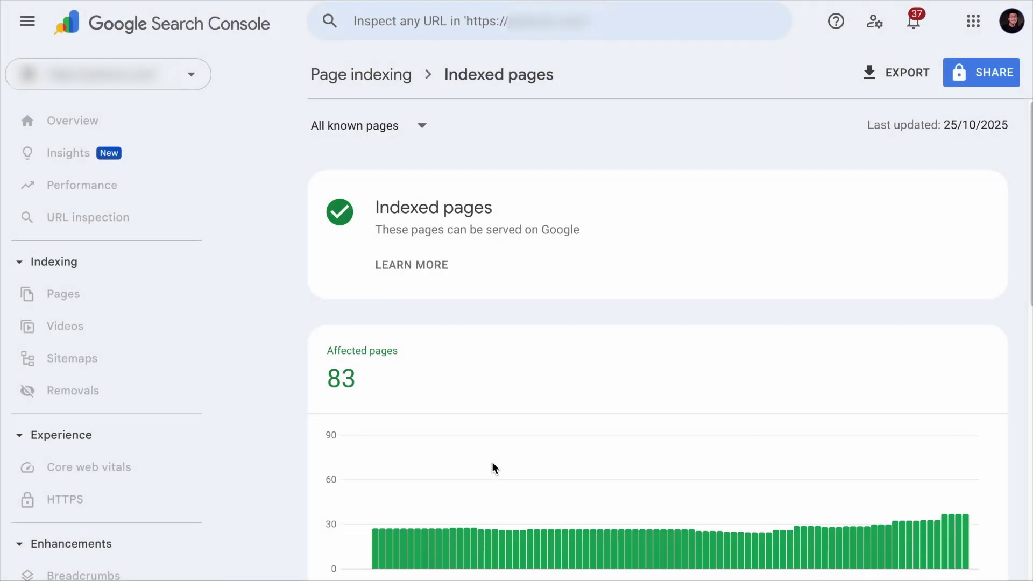
scroll(934, 490, down, 10)
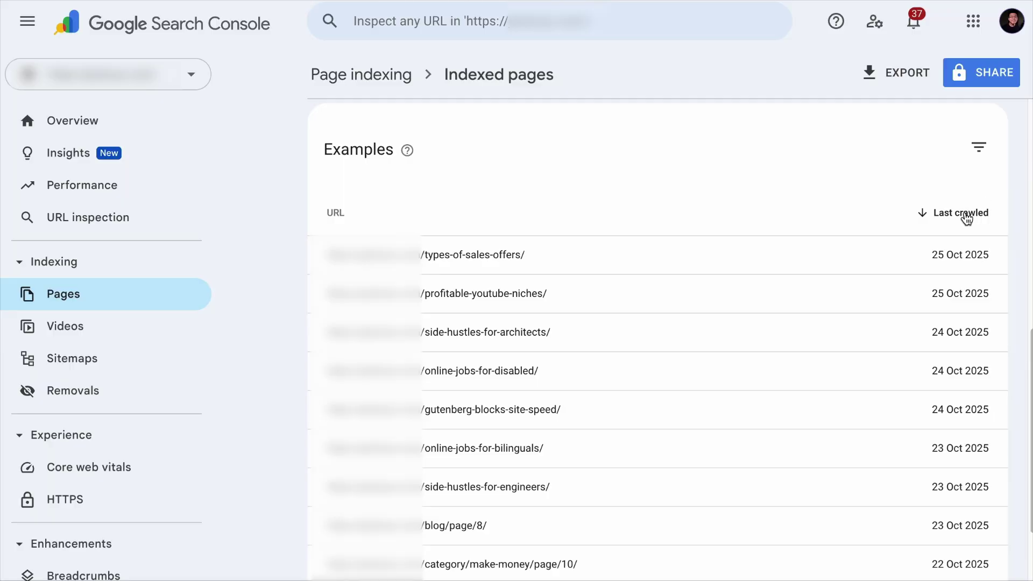
click(967, 219)
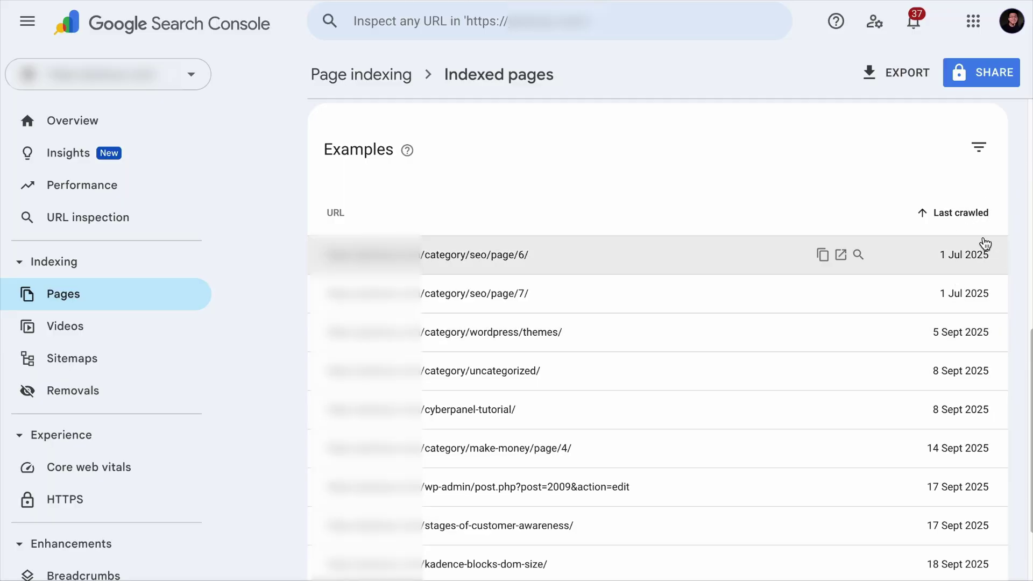
scroll(947, 366, down, 3)
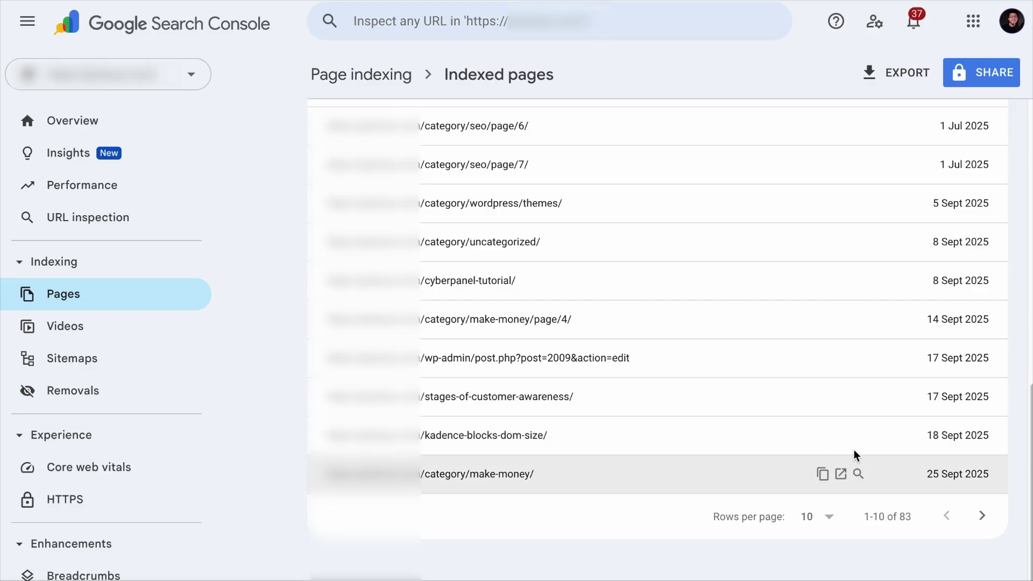
Inspect the indexed URL ending in /kadence-blocks-dom-size/ and request indexing for it.
click(745, 441)
click(794, 233)
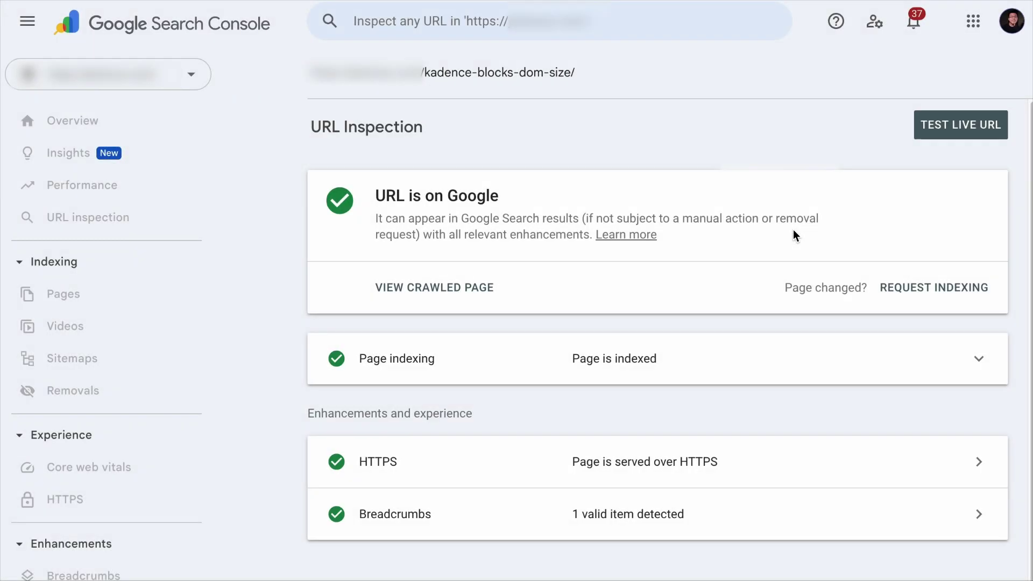
click(909, 294)
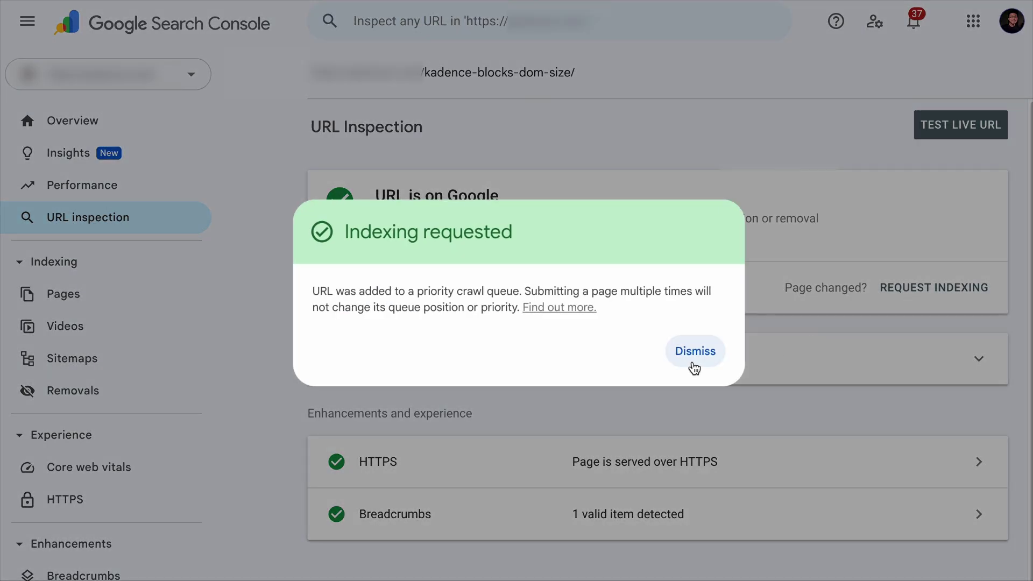
click(695, 352)
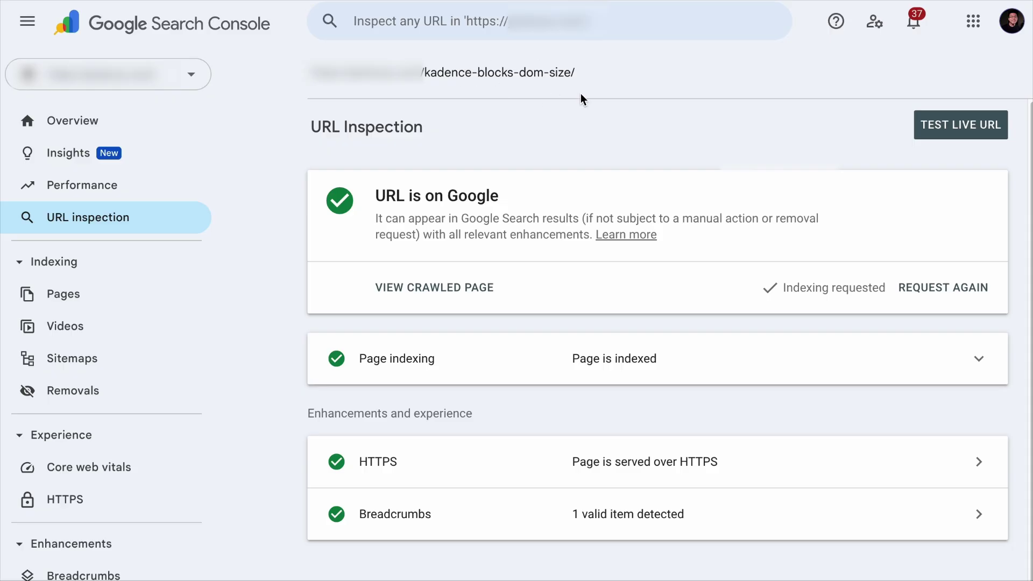
key(alt+Left)
click(739, 128)
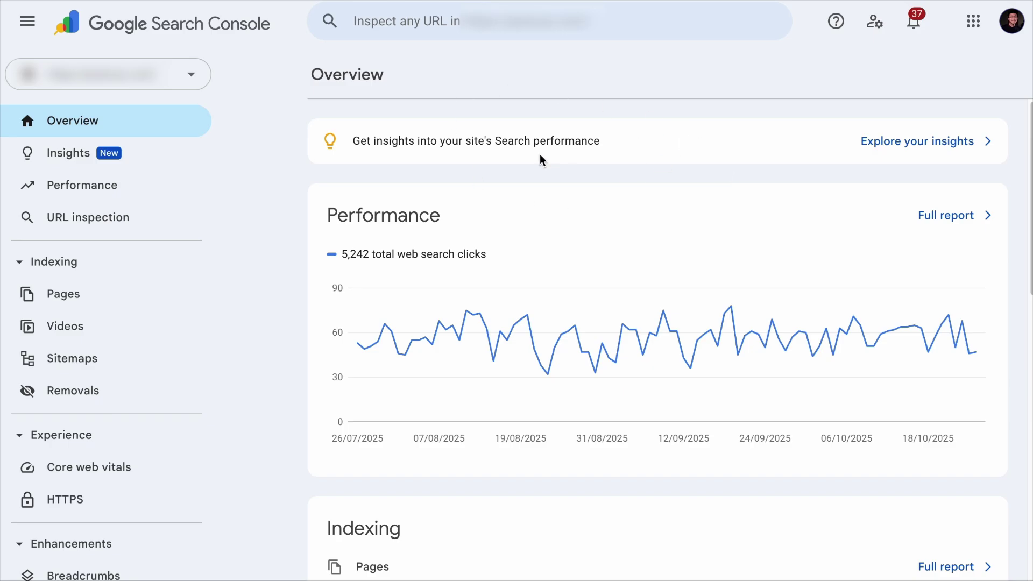
Filter the search performance report to queries matching the custom regex (?i)^(what|where|how|when|why).
click(95, 189)
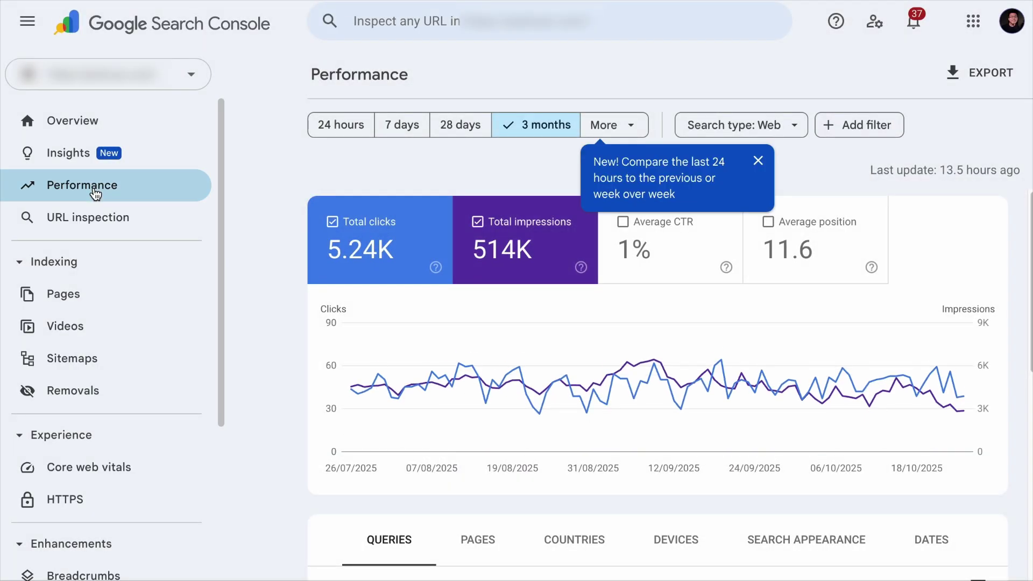
scroll(285, 347, down, 3)
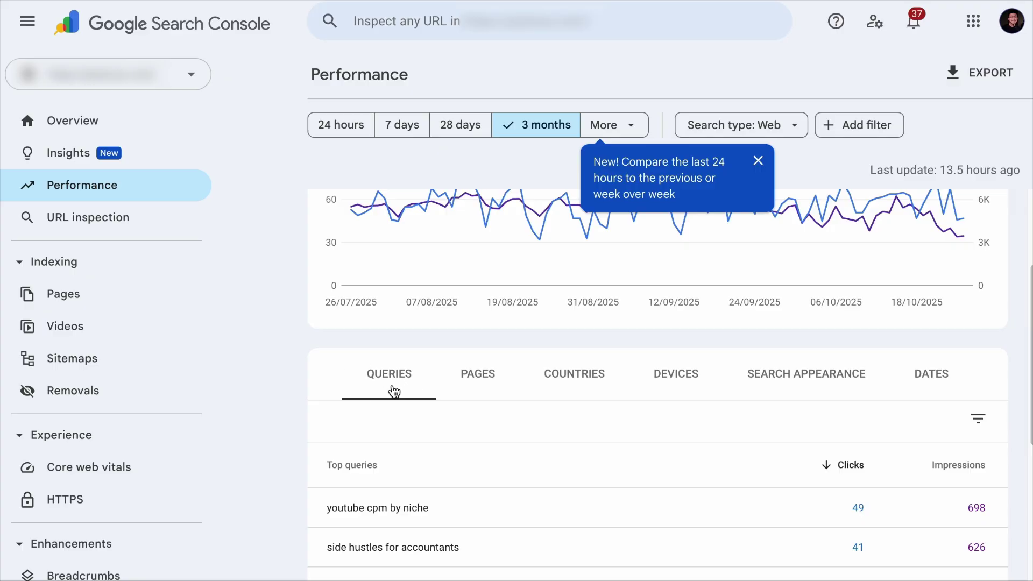
click(874, 129)
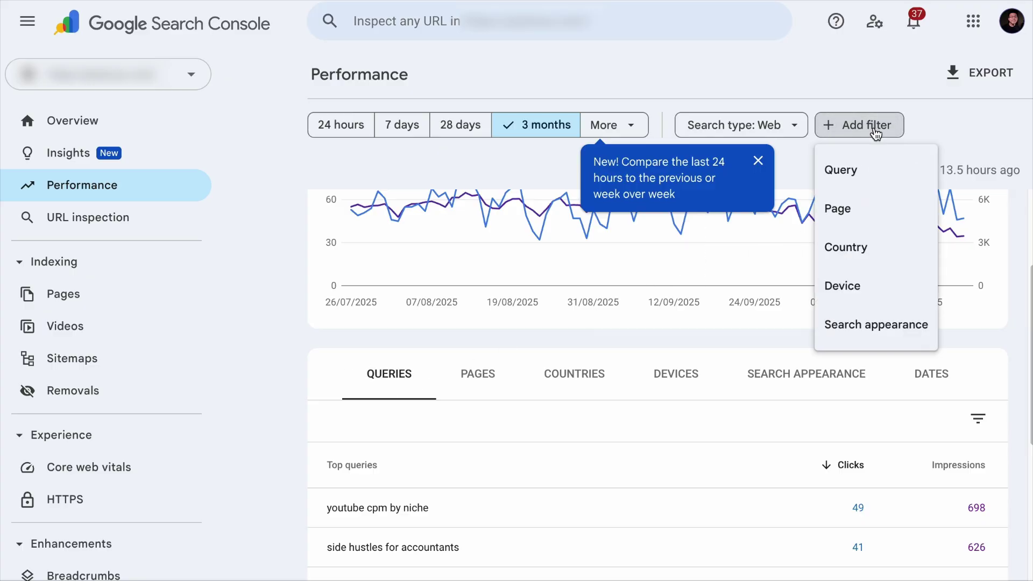
click(868, 168)
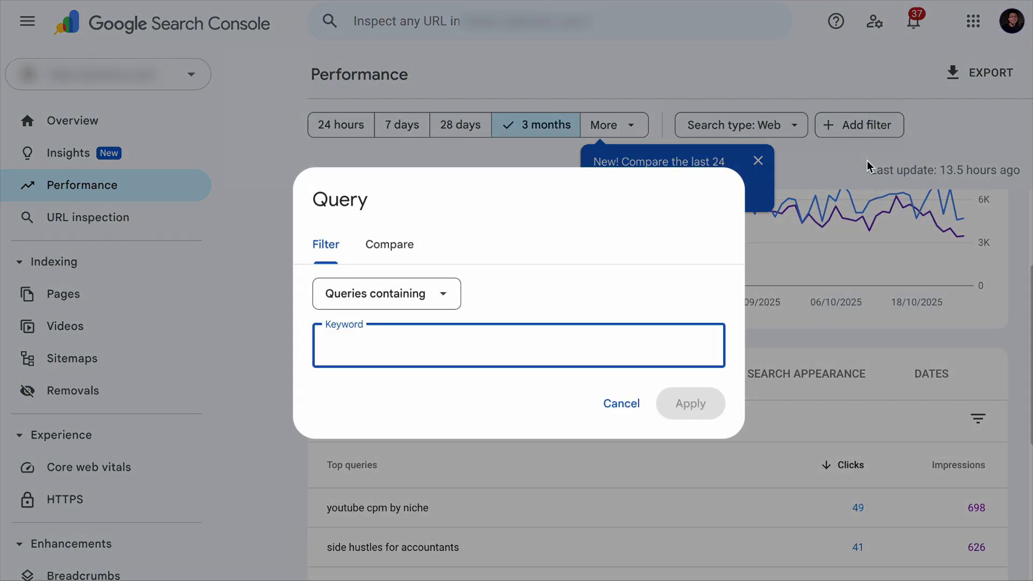
click(410, 304)
click(392, 408)
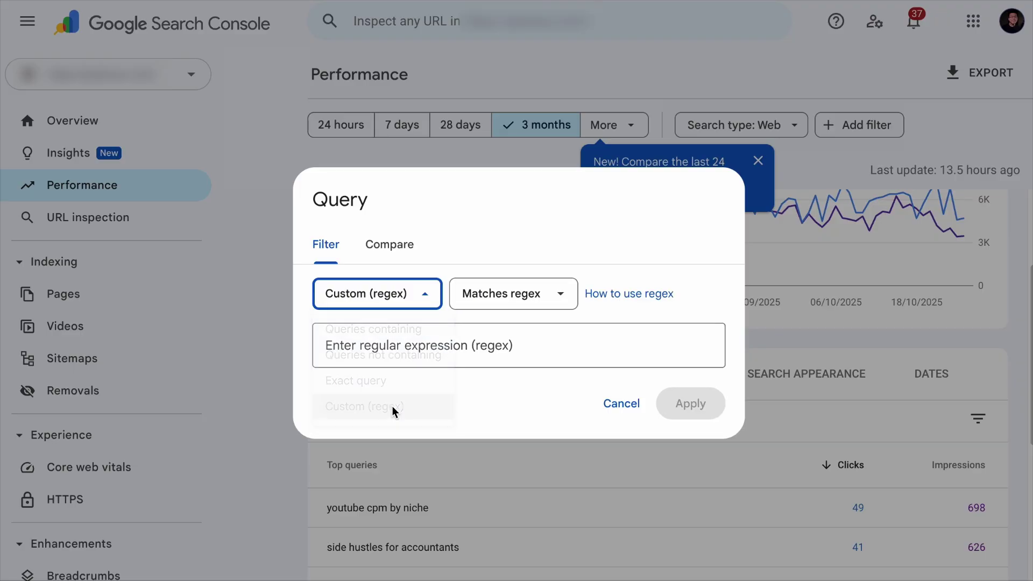
click(419, 346)
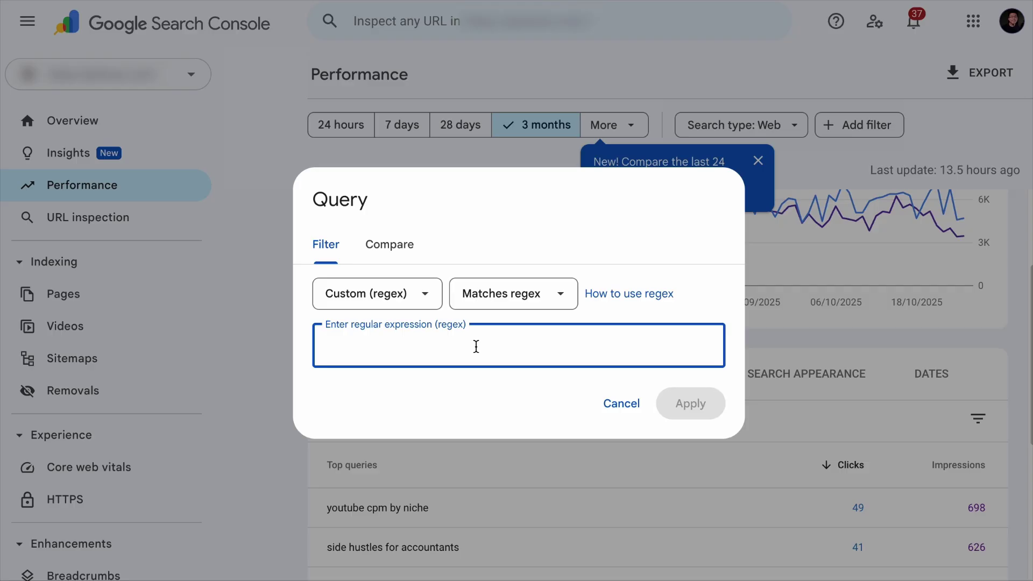
text((?i)^(what|where|how|when|why))
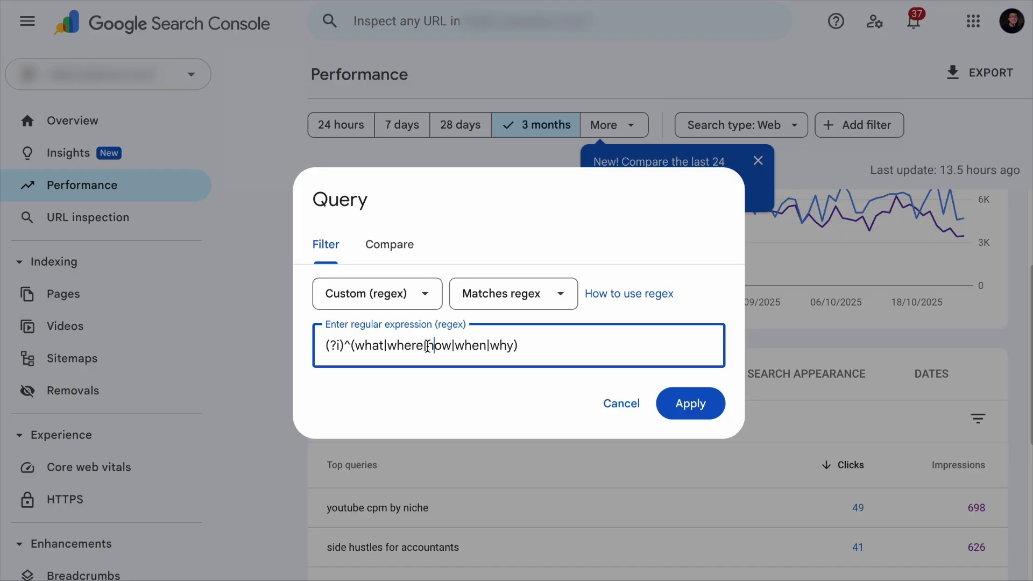
click(696, 418)
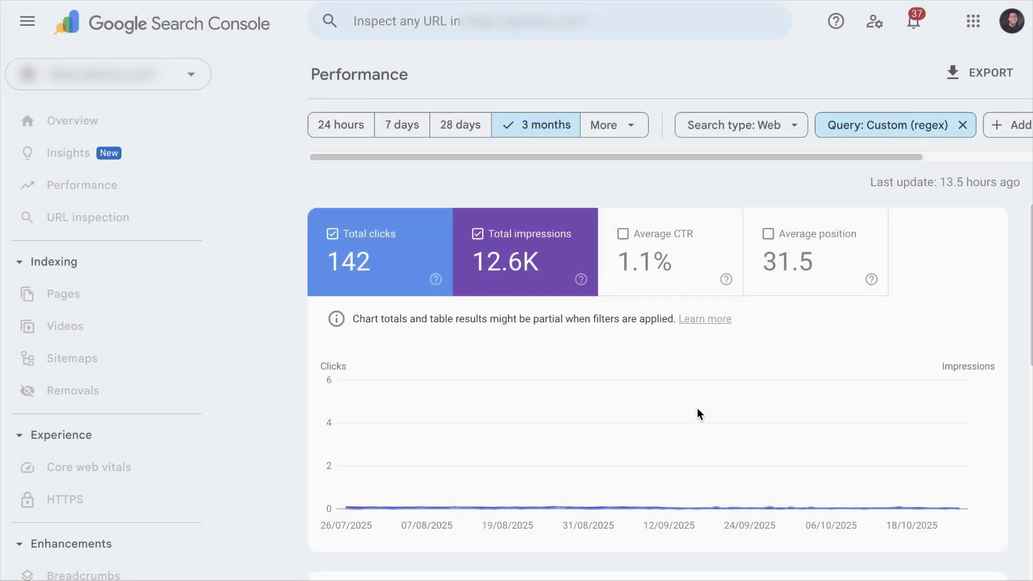
Review the top queries matching the question-word filter and dismiss the comparison feature tip.
scroll(697, 414, down, 8)
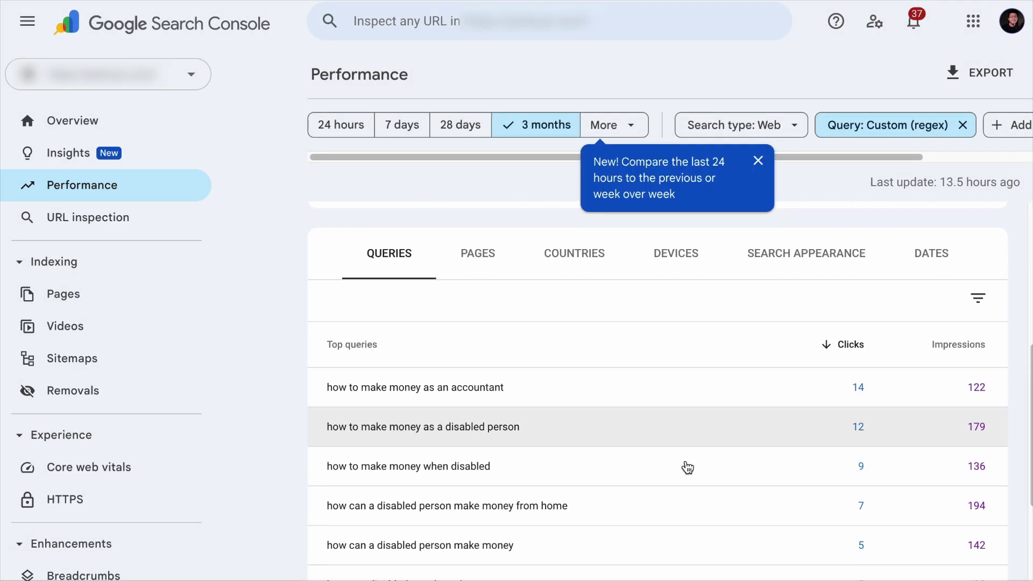
scroll(687, 466, down, 3)
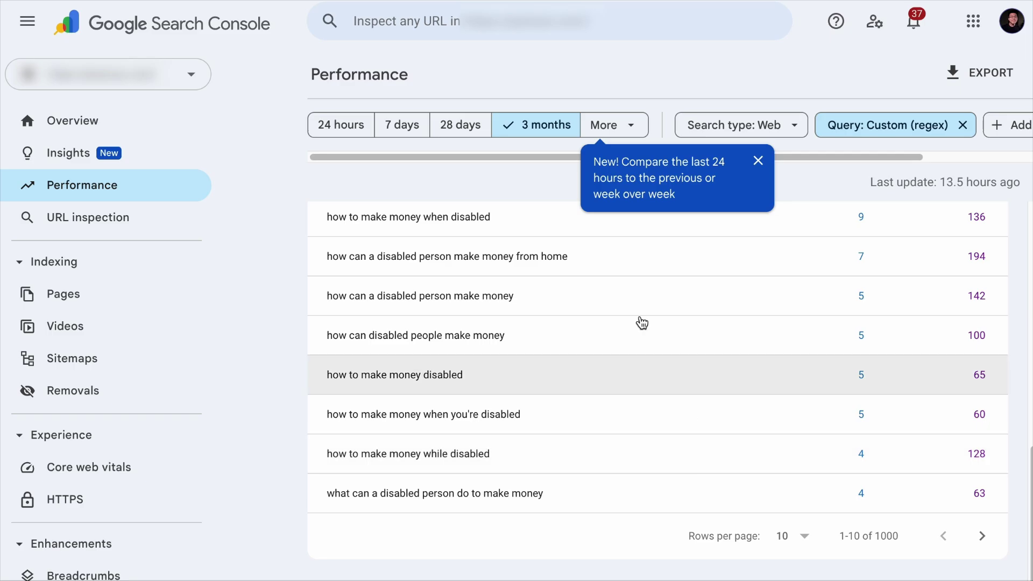
scroll(721, 335, up, 3)
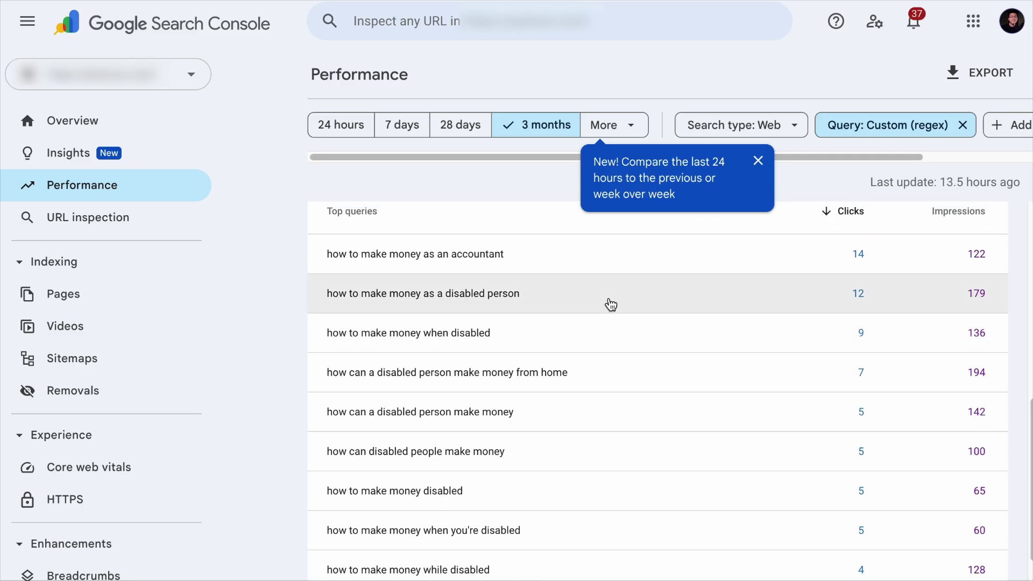
click(758, 161)
scroll(769, 226, up, 10)
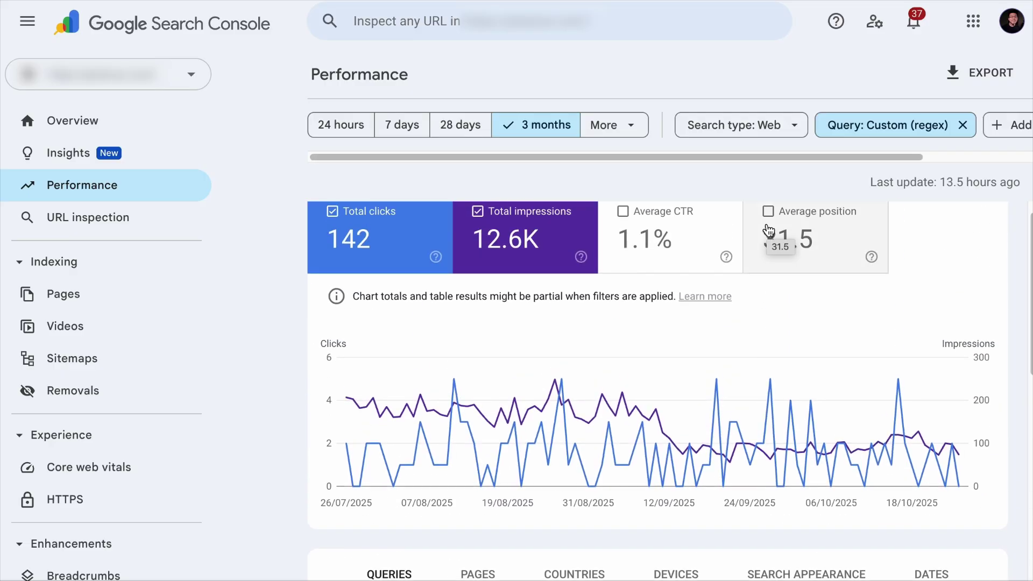
Replace the question-word query filter with one matching the custom regex .*(best|top|vs|review*).*.
click(962, 125)
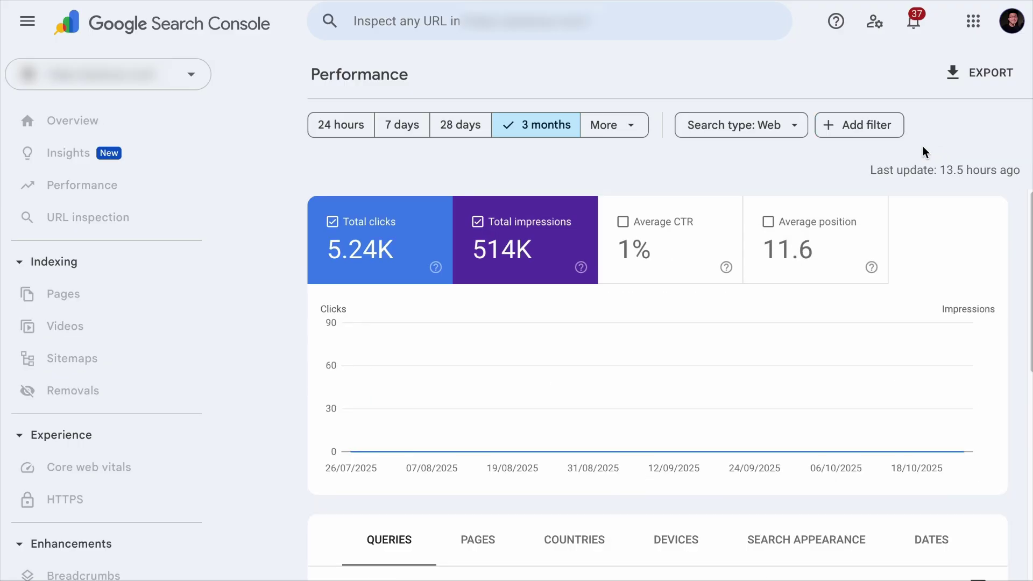
click(859, 127)
click(837, 166)
click(419, 301)
click(387, 399)
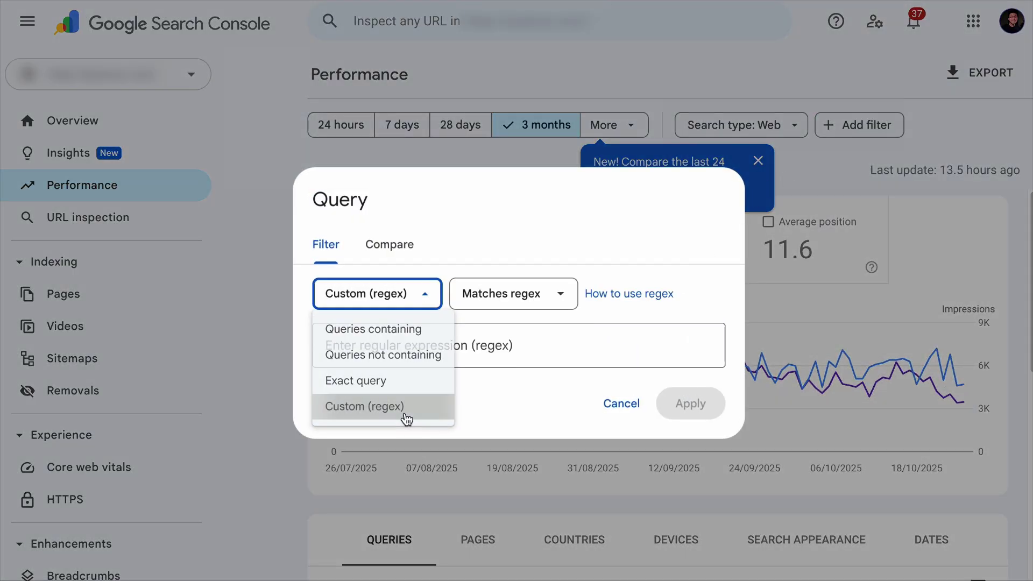
click(439, 349)
text(.*(best|top|vs|review*).*)
drag(500, 343, 325, 349)
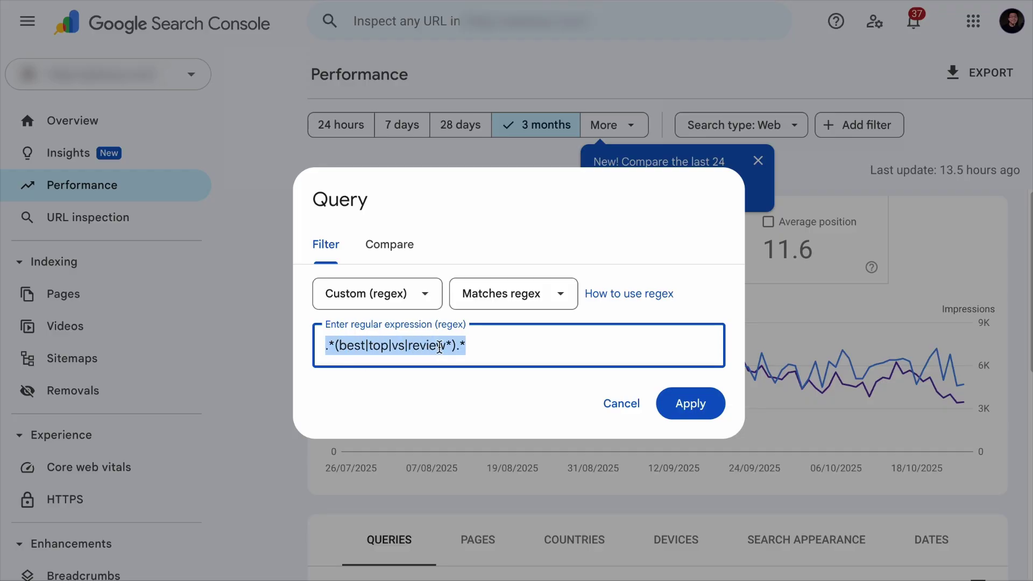
click(688, 417)
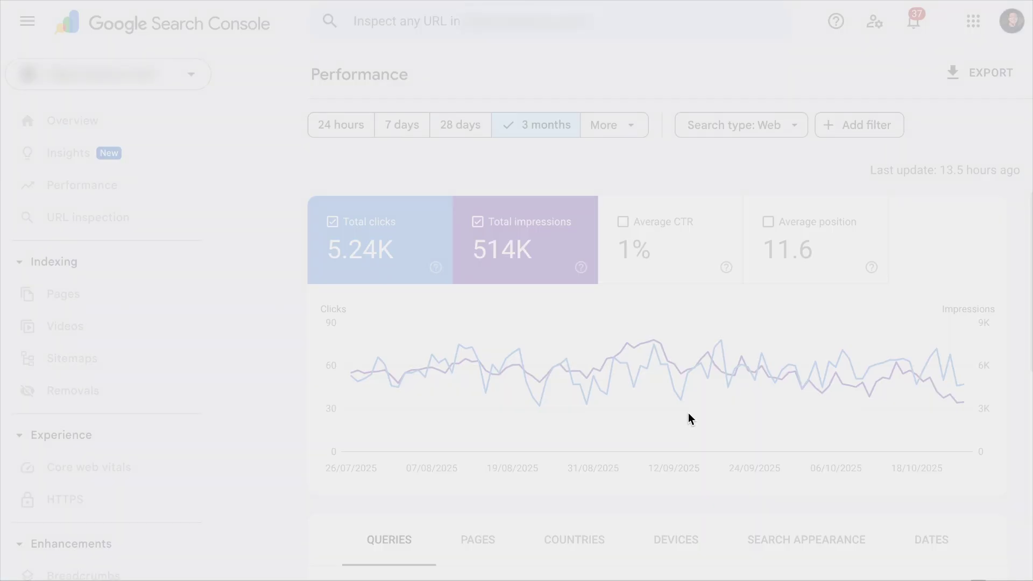
Review the clicks and impressions of the top queries matching the best/top/vs/review filter.
scroll(747, 430, down, 10)
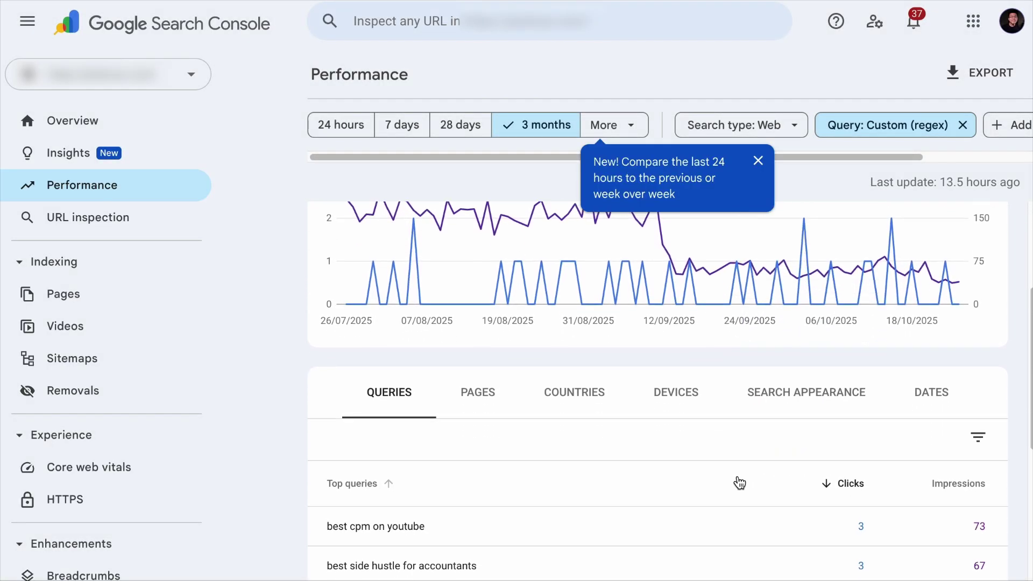
scroll(740, 483, down, 2)
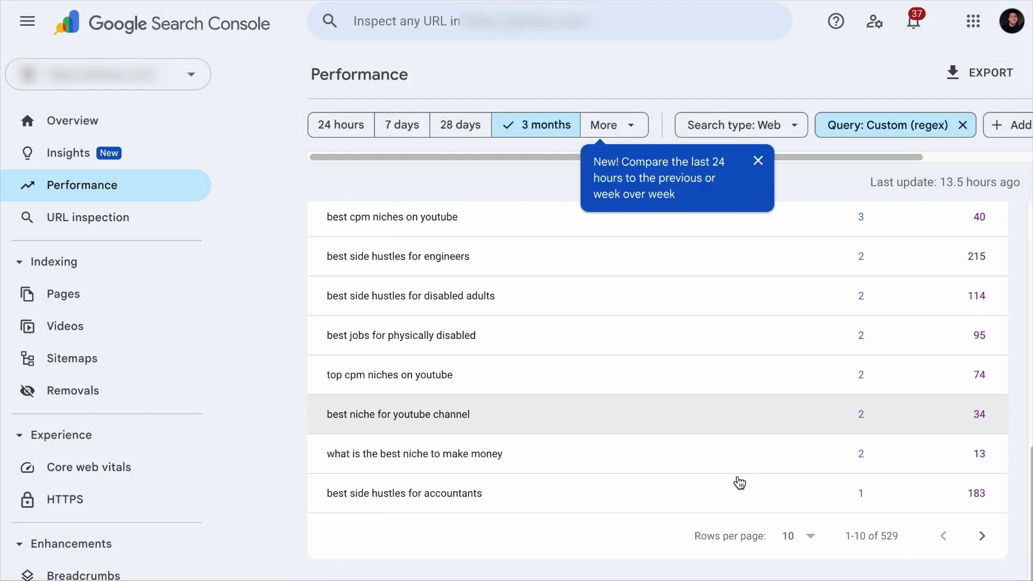
scroll(740, 483, up, 10)
Replace the best/top/vs/review query filter with one matching the custom regex ^(?i)[\w\W\s\S]{10,30}$.
click(963, 125)
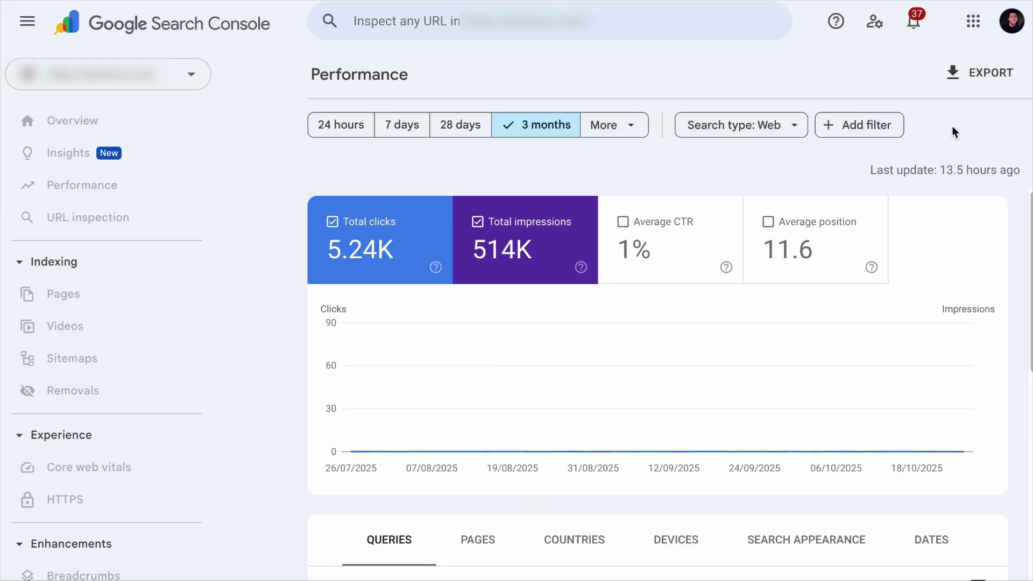
click(863, 132)
click(848, 168)
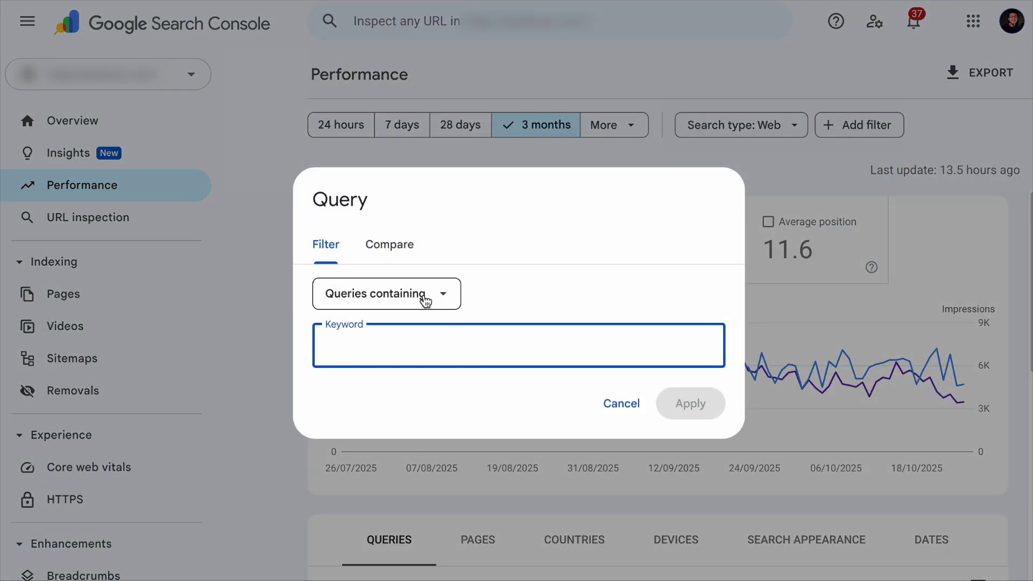
click(422, 300)
click(405, 410)
click(442, 350)
text(^(?i)[\w\W\s\S]{10,30}$)
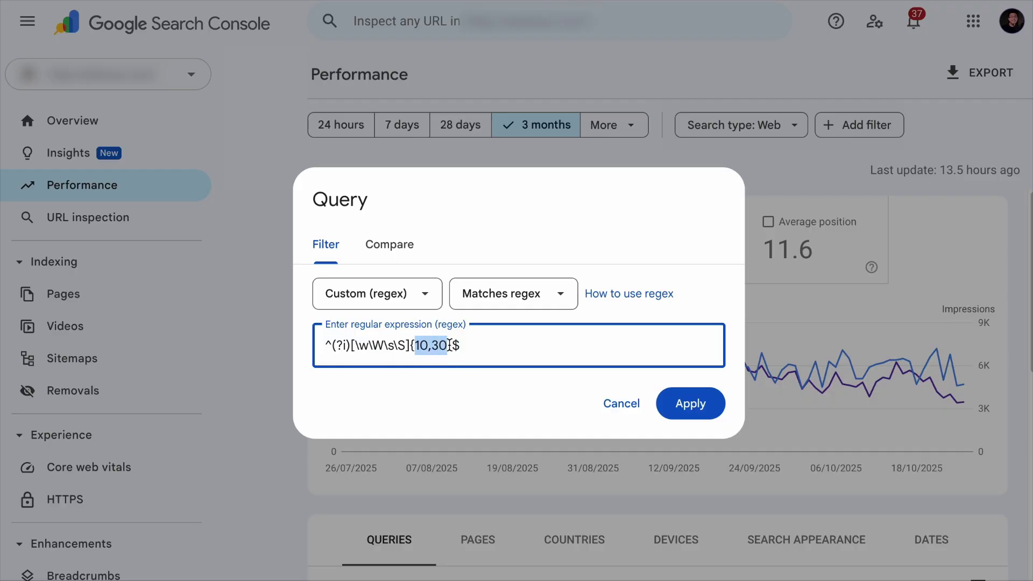
click(691, 405)
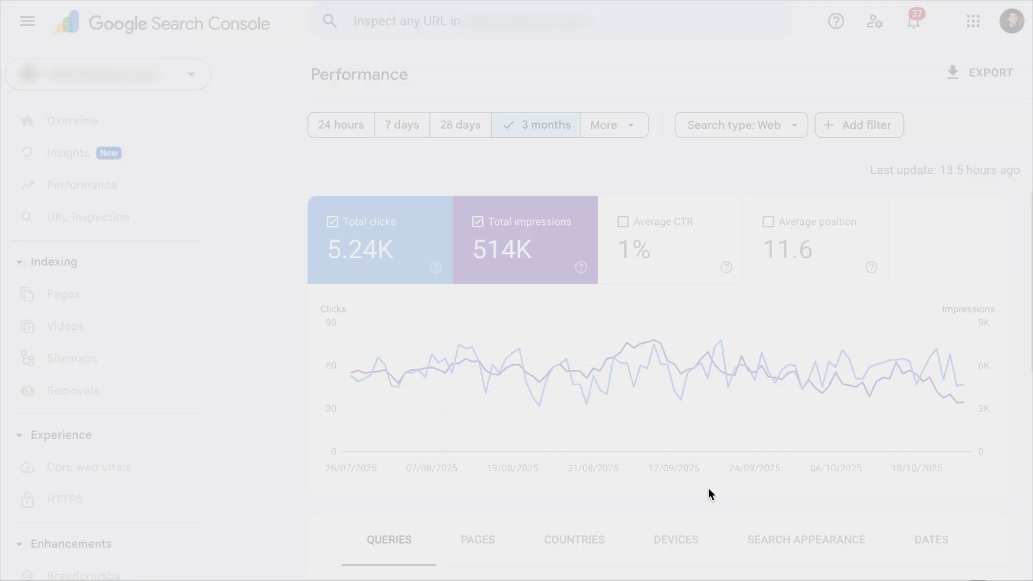
Review the top queries matching the 10-to-30-character filter and recheck its regex without changing it.
scroll(710, 495, down, 9)
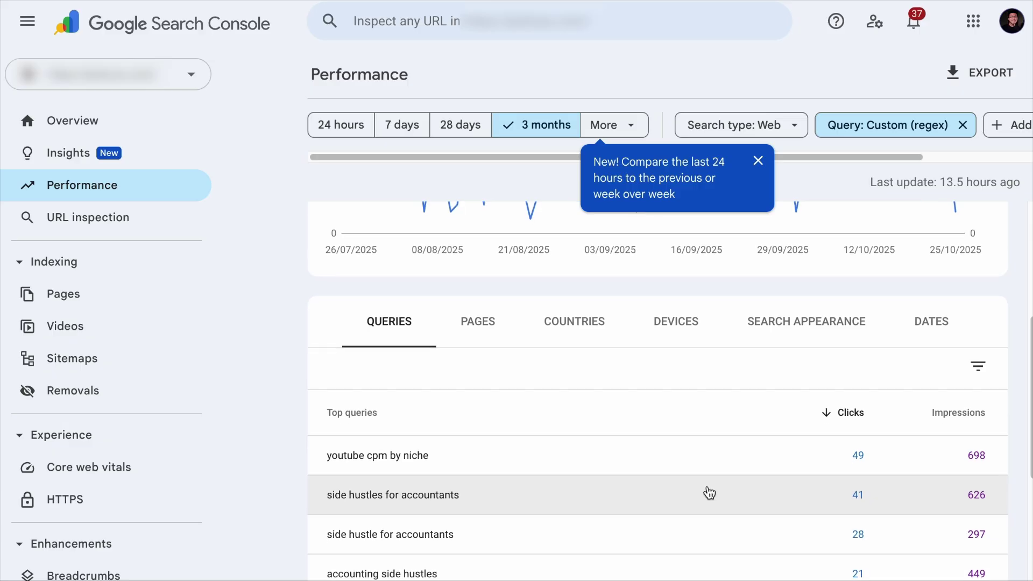
scroll(706, 490, down, 3)
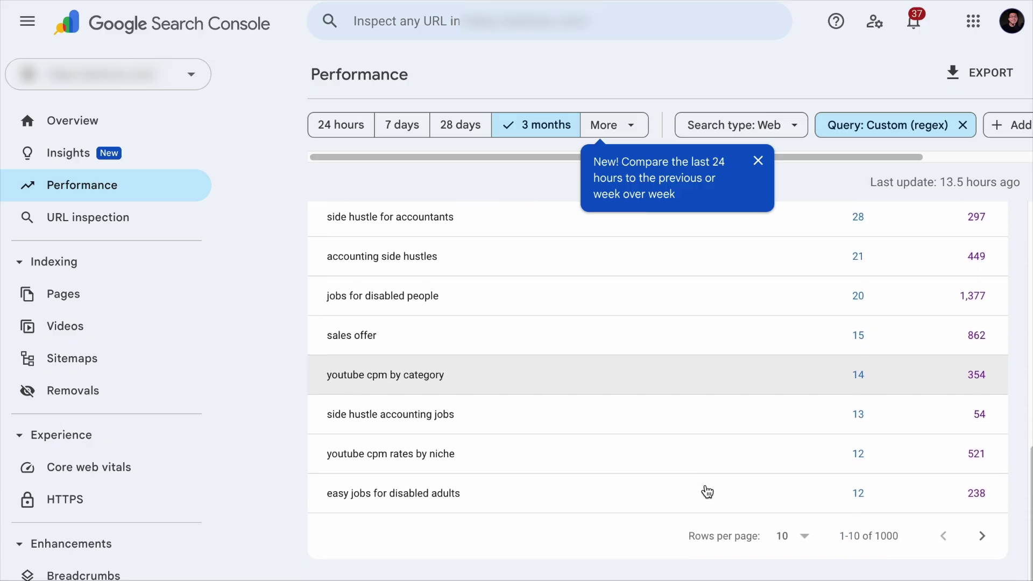
click(920, 127)
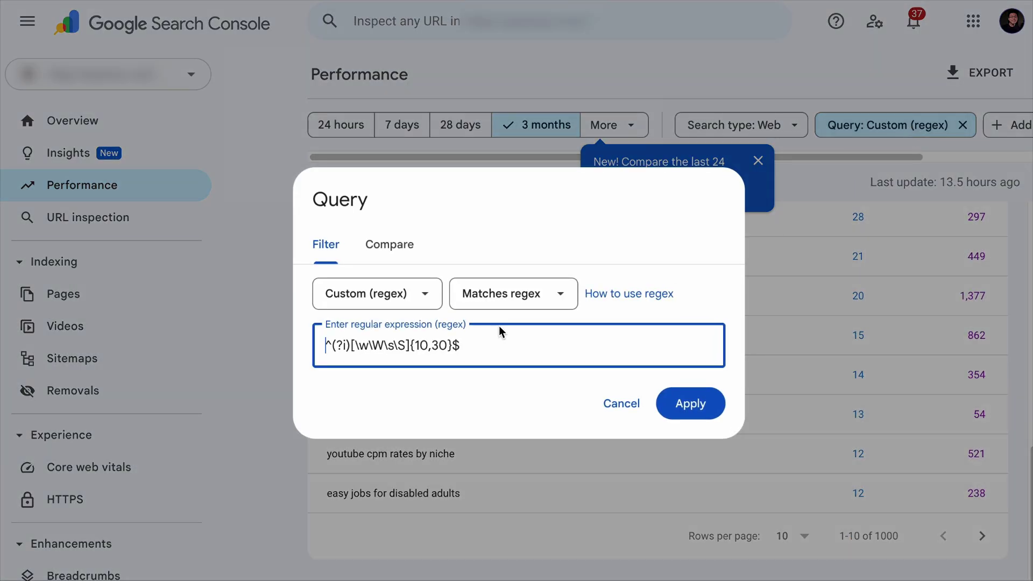
click(624, 408)
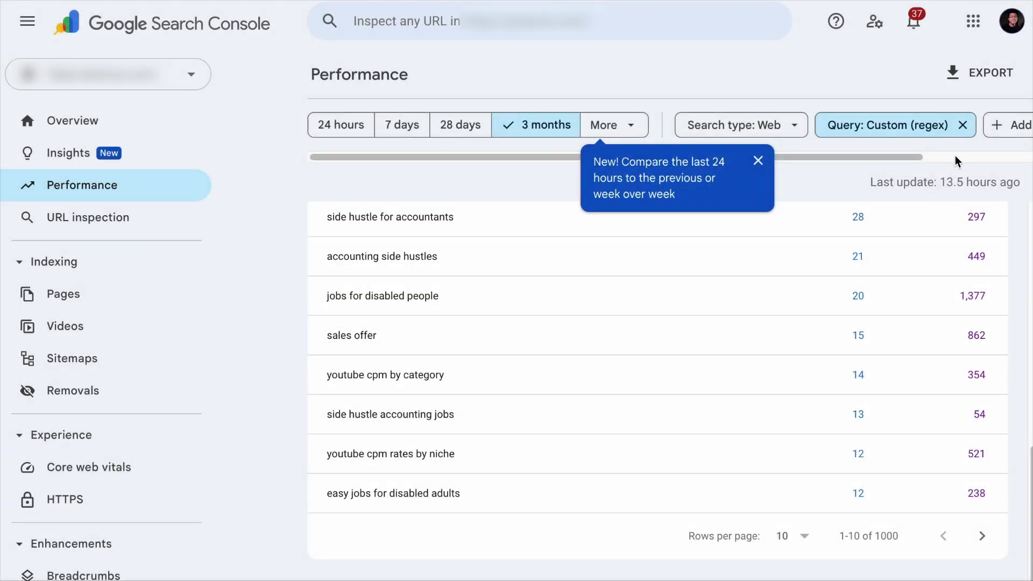
Replace the character-length query filter with one matching the custom regex ^\b\w+\b$.
click(963, 129)
click(864, 129)
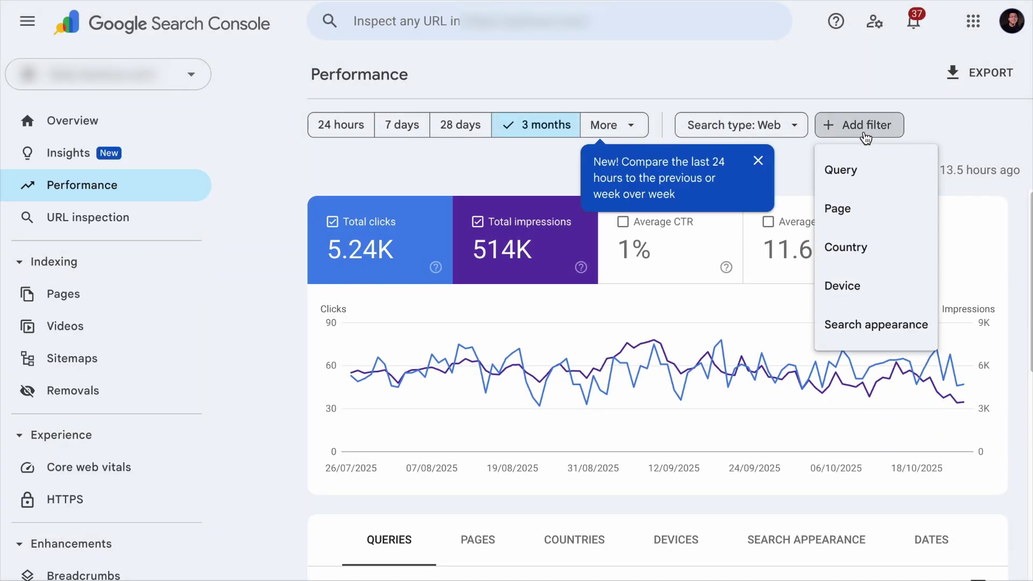
click(855, 166)
click(409, 293)
click(347, 406)
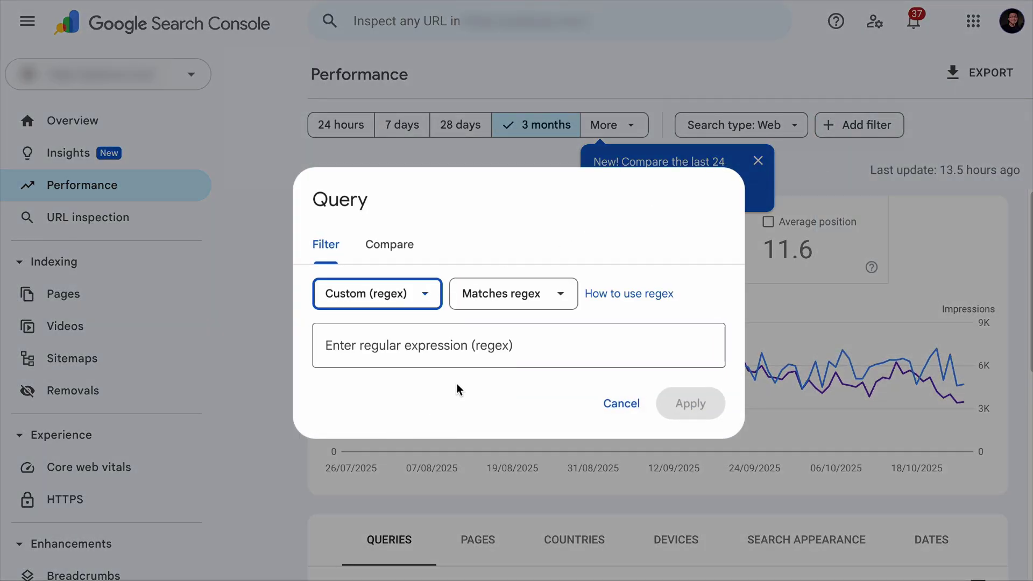
click(468, 350)
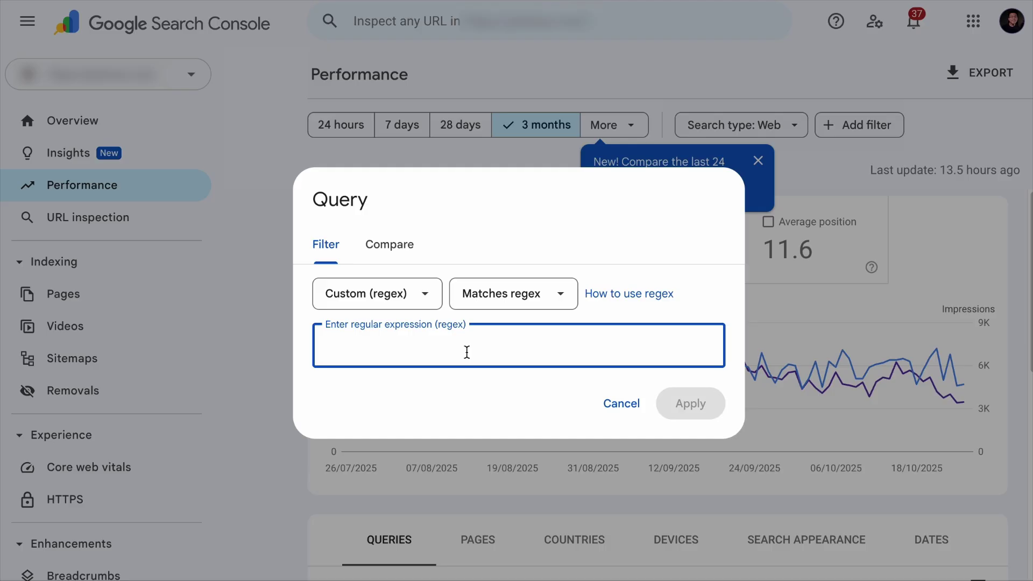
text(^\b\w+\b$)
click(715, 406)
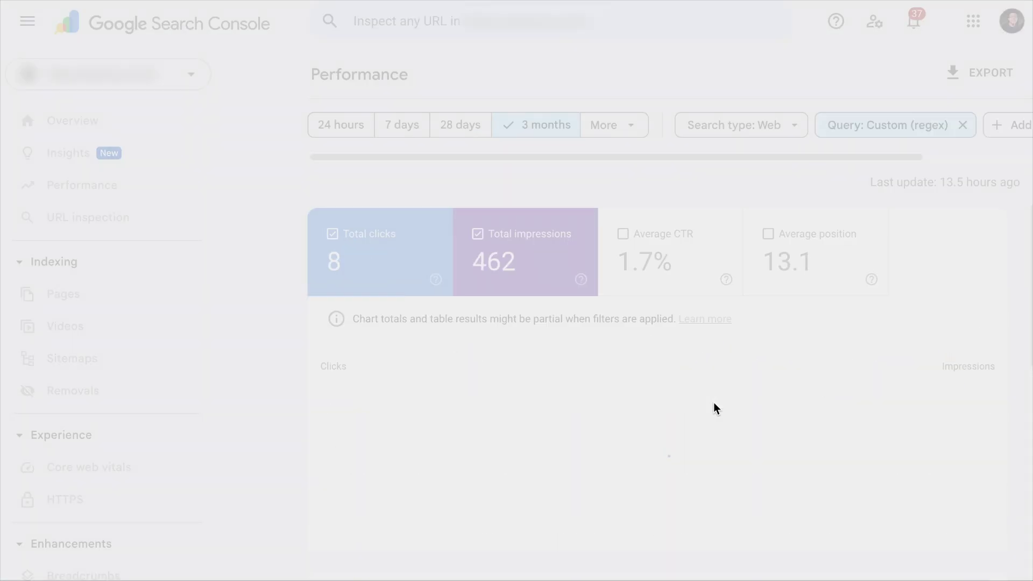
Review the clicks and impressions of the top single-word queries.
scroll(715, 409, down, 8)
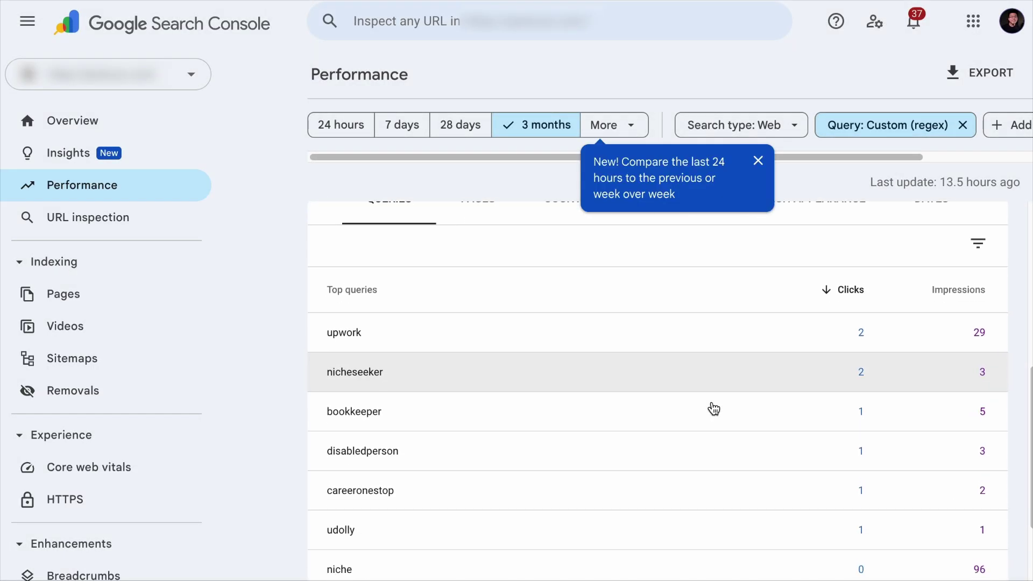
scroll(713, 409, down, 1)
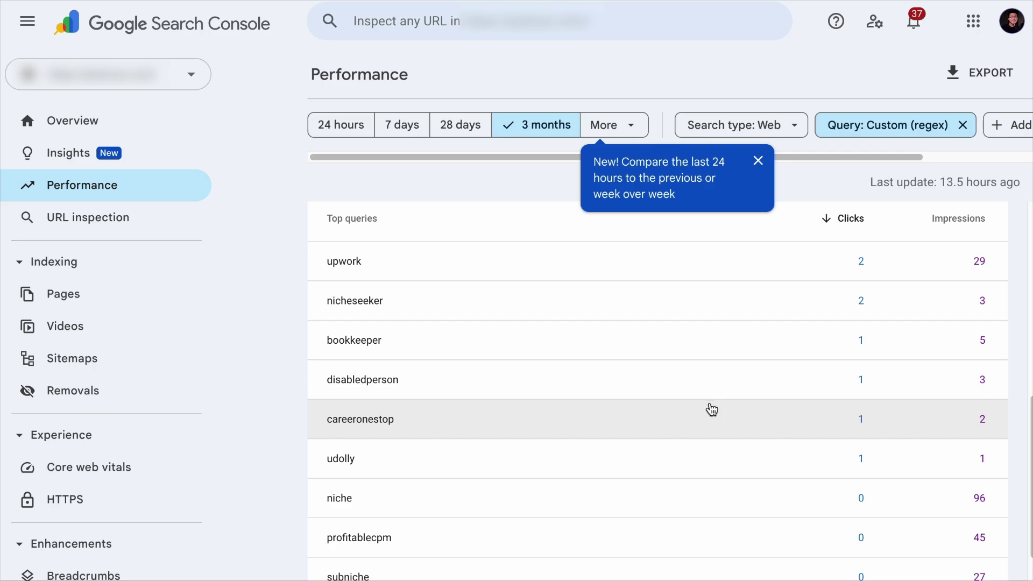
scroll(546, 357, up, 7)
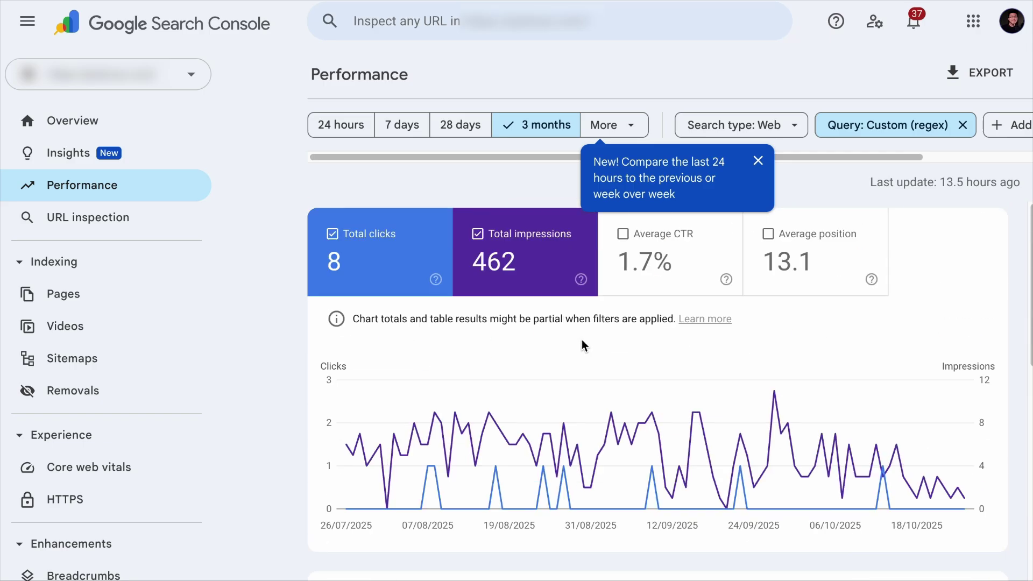
Replace the single-word query filter with the custom regex ^\b\w+(?:\s+\w+){1,2}\b$ and review the top matching queries.
click(963, 125)
click(866, 129)
click(841, 168)
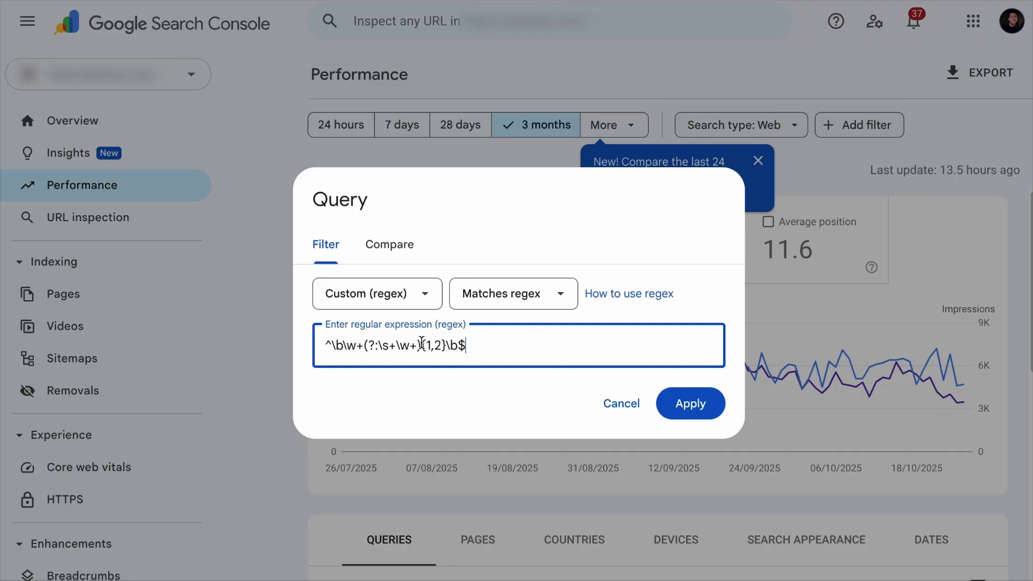
click(688, 405)
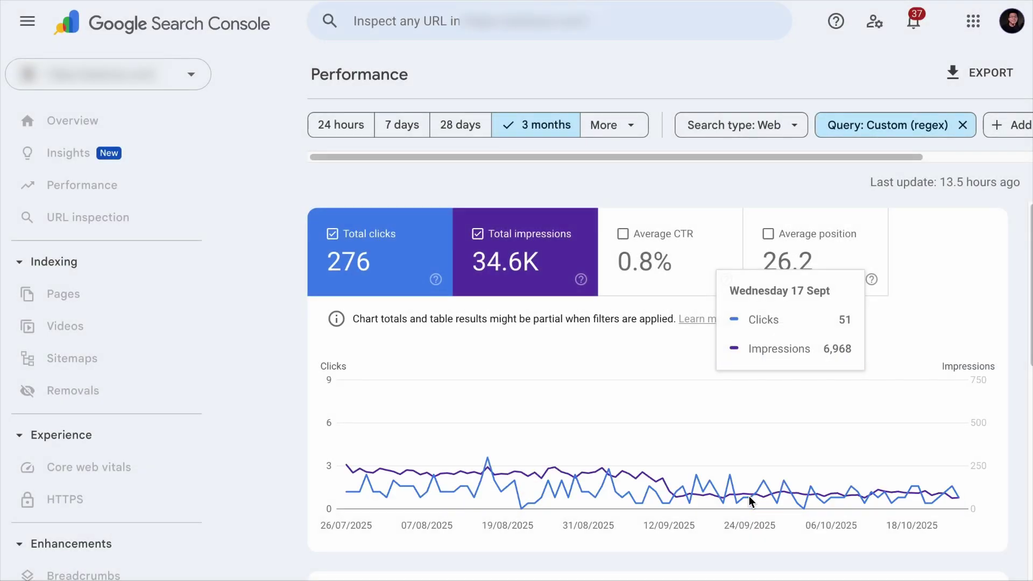
scroll(664, 487, down, 6)
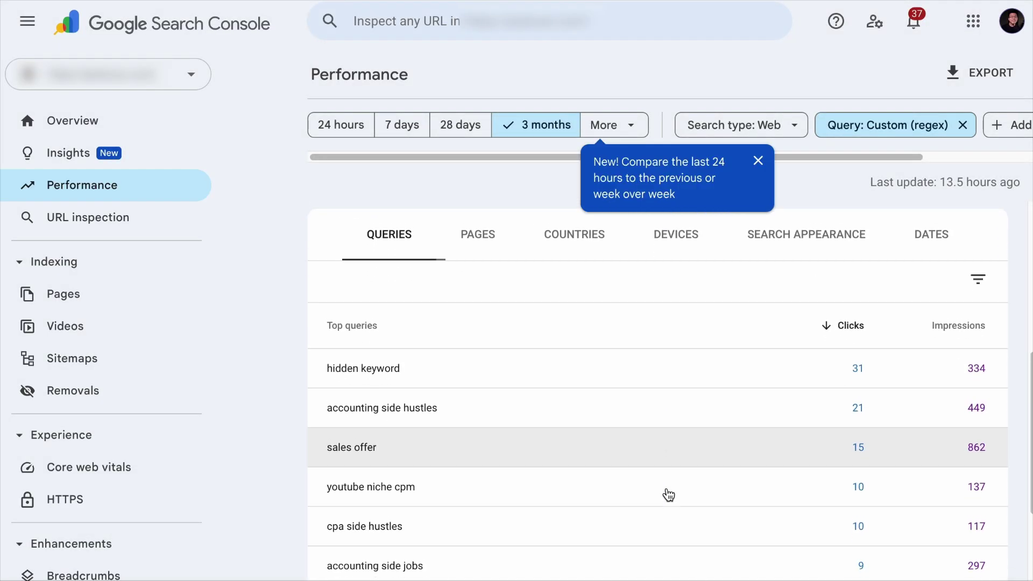
scroll(668, 492, up, 6)
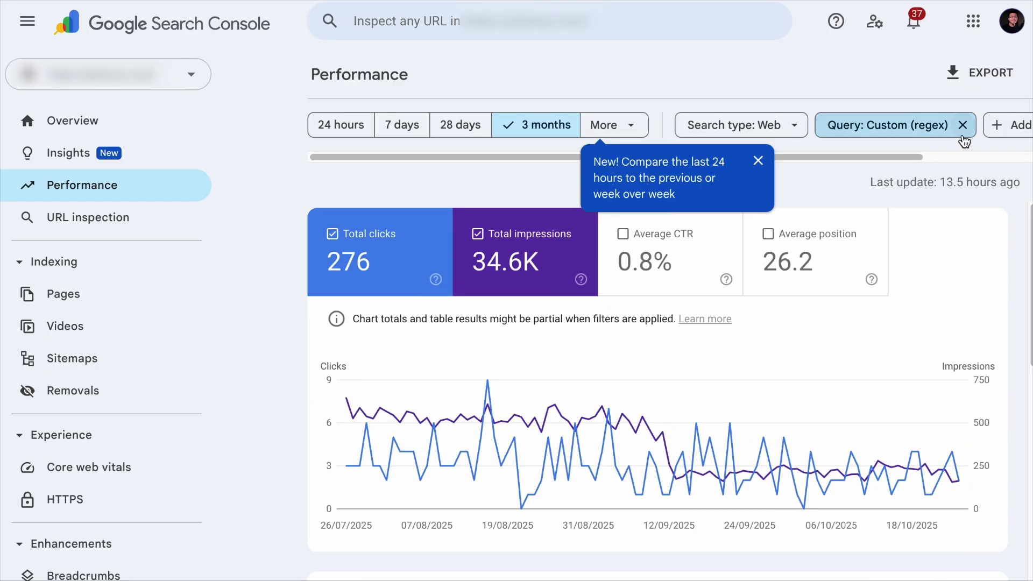
Replace the two-to-three-word query filter with one matching the custom regex ^\b\w+(?:\s+\w+){3,}\b$.
click(962, 125)
click(859, 125)
click(841, 170)
click(420, 304)
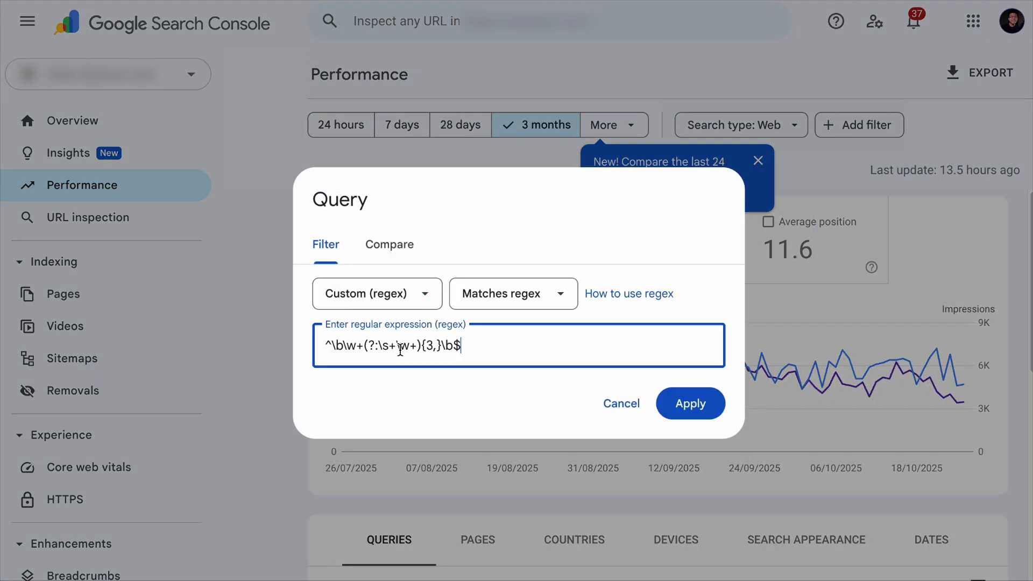
click(685, 403)
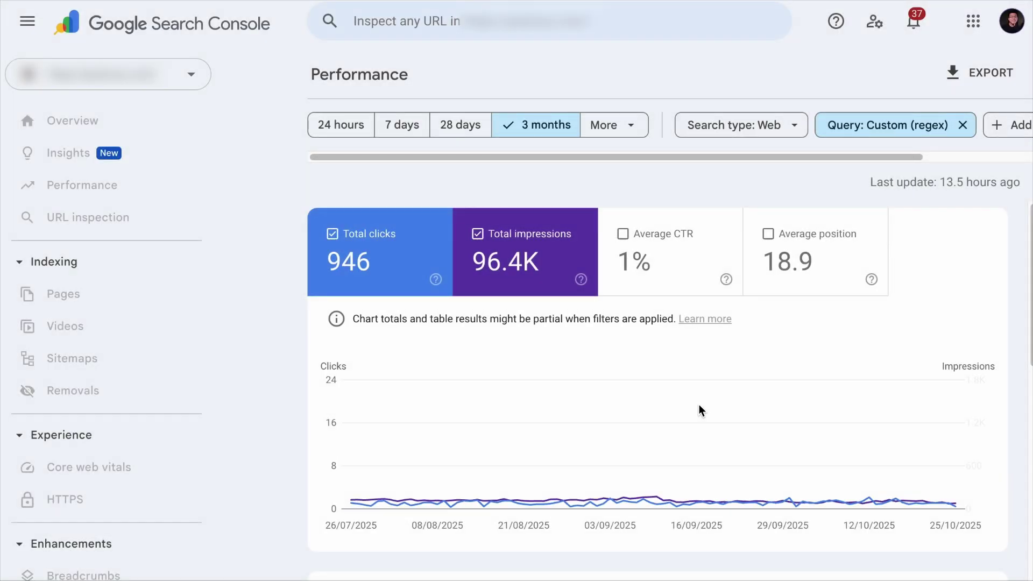
Review the clicks and impressions of the top long-tail queries matching the {3,} filter.
scroll(699, 409, down, 1)
scroll(698, 409, down, 8)
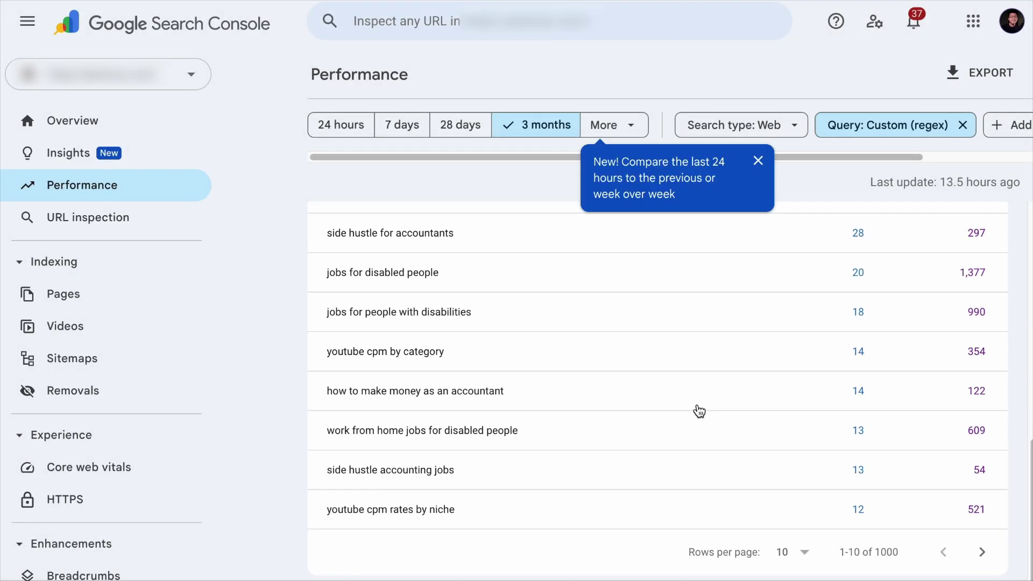
scroll(697, 411, up, 7)
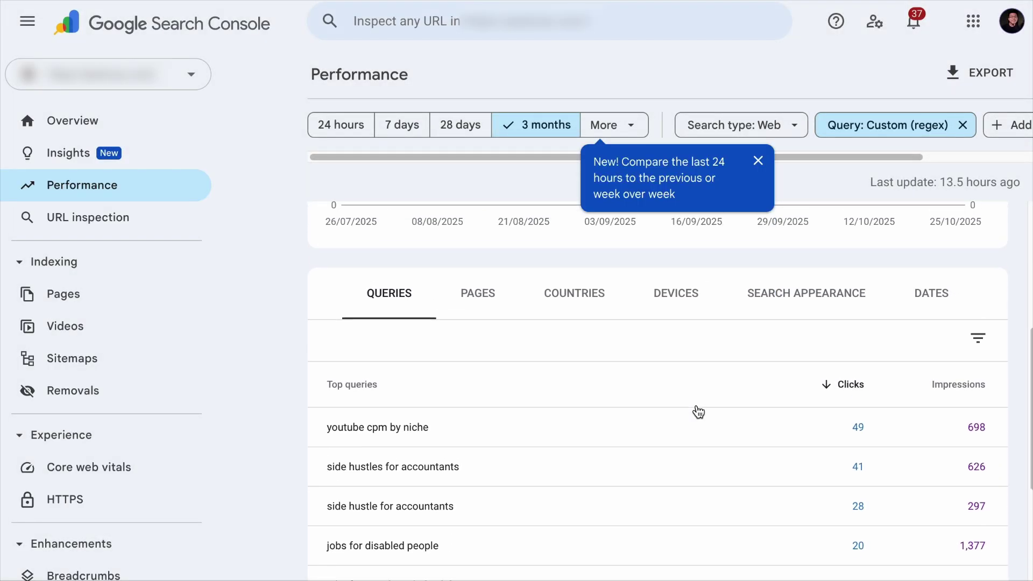
Change the query filter's regex to ^\b\w+(?:\s+\w+){4,}\b$ and review the top matching queries.
click(853, 126)
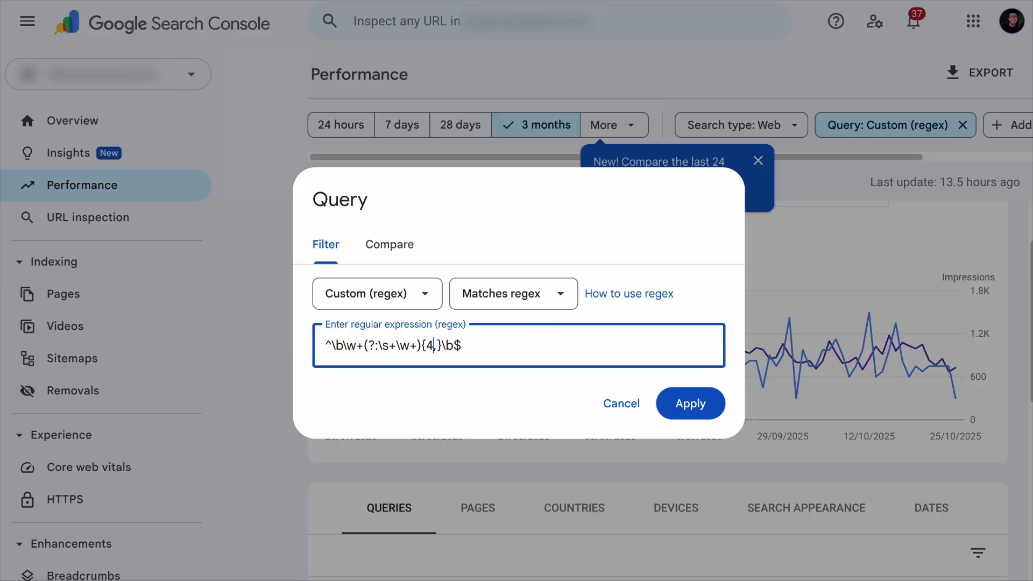
click(690, 403)
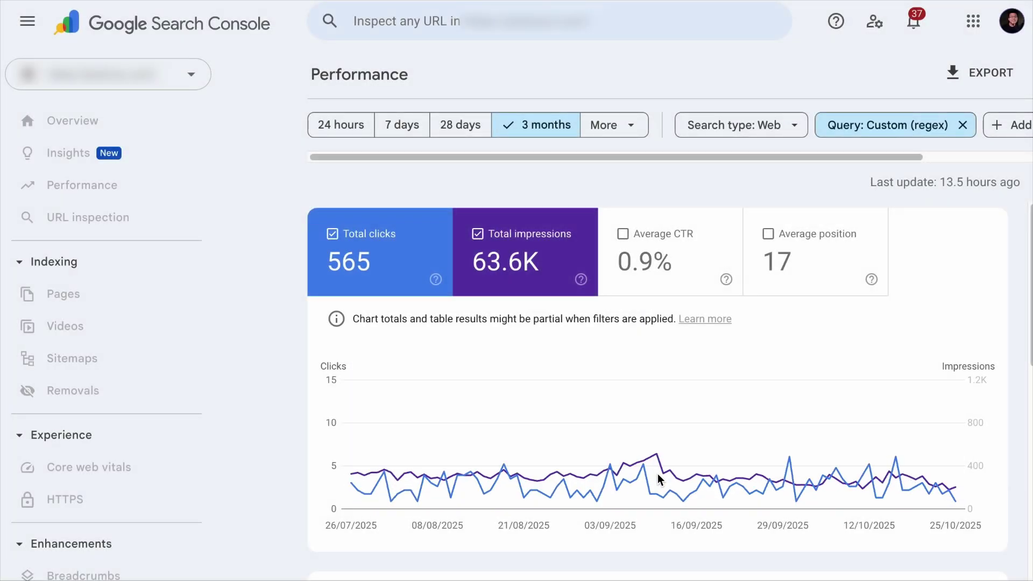
scroll(681, 484, down, 8)
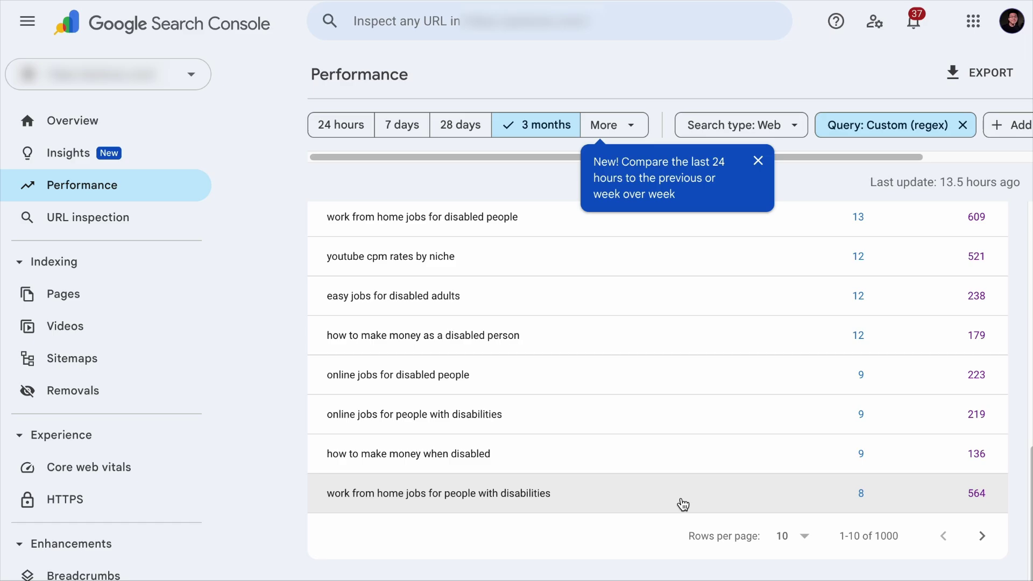